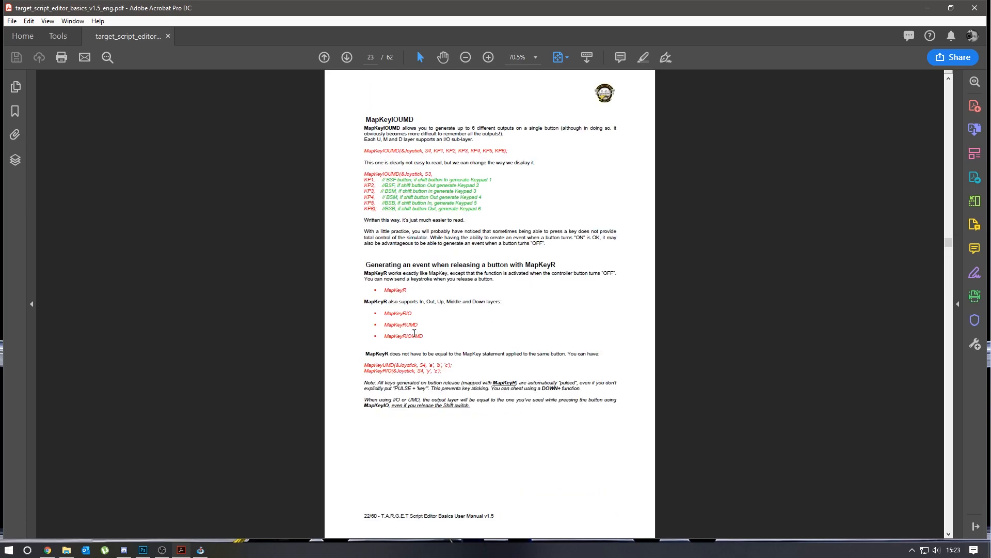
- Go back to the "Running a script" section of the Script Editor manual and highlight its heading
scroll(478, 236, "up", 7)
- Examine the manual's appendix of USB keydown and keyup codes, including the table's following pages
scroll(478, 236, "up", 7)
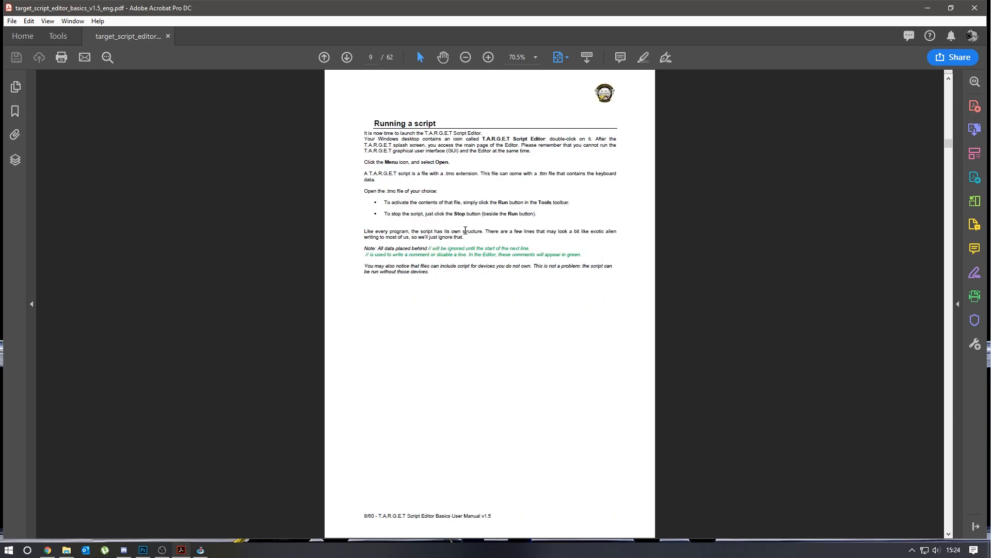
left_click_drag(435, 124, 368, 121)
left_click(694, 244)
scroll(531, 214, "down", 4)
left_click_drag(946, 176, 943, 483)
scroll(575, 309, "up", 1)
left_click_drag(404, 149, 539, 340)
left_click(656, 308)
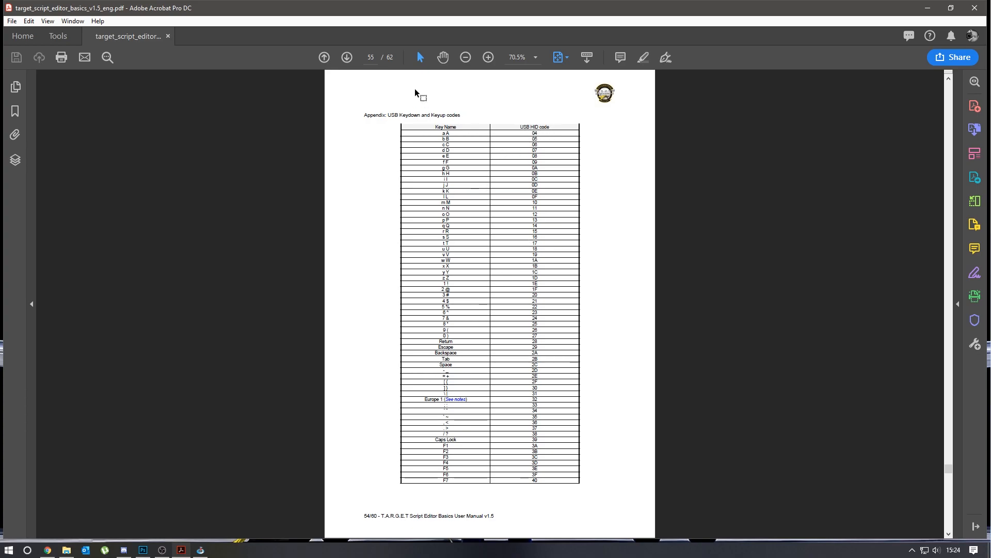
scroll(539, 233, "down", 3)
scroll(539, 233, "up", 1)
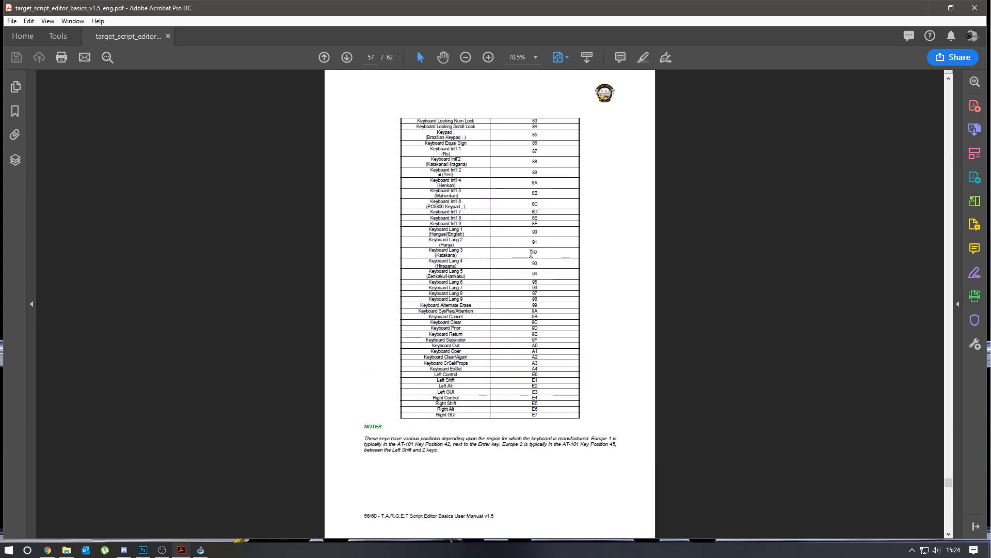
- Minimize the manual to reveal TARGET Script Editor and reposition the editor window on the desktop
left_click(928, 13)
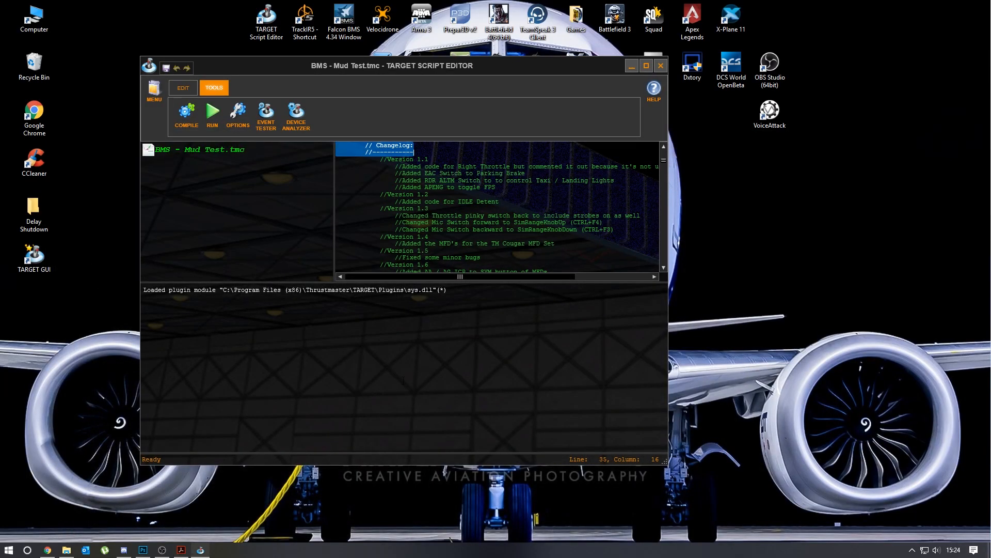
left_click_drag(330, 65, 420, 53)
left_click(550, 203)
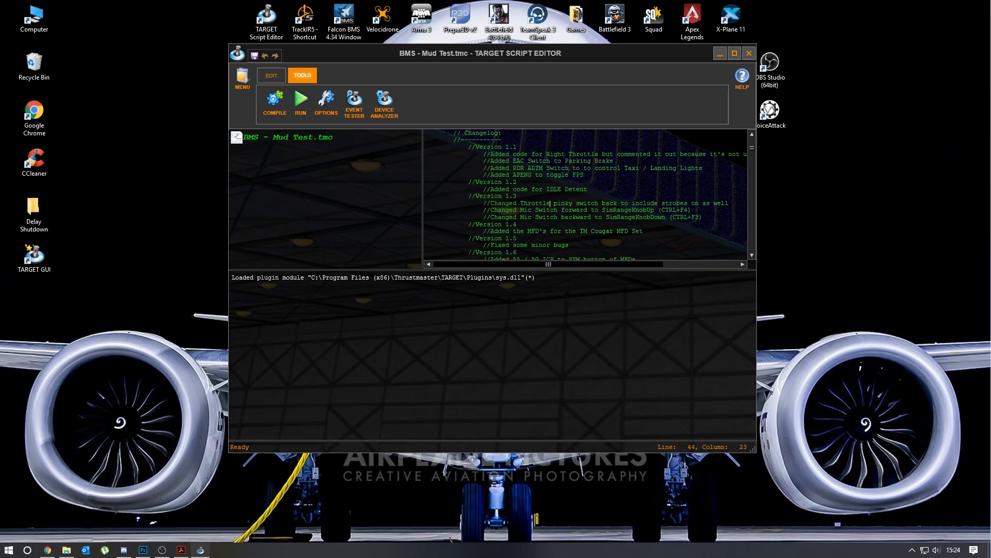
- View the script files available for opening in the Falcon BMS 4.34 folder, then dismiss the file selection
left_click(243, 77)
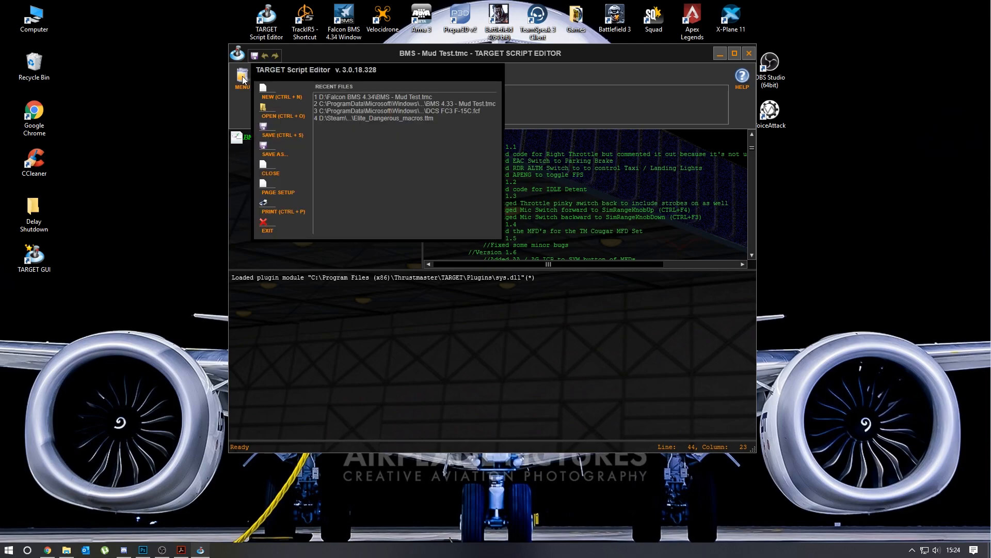
left_click(287, 117)
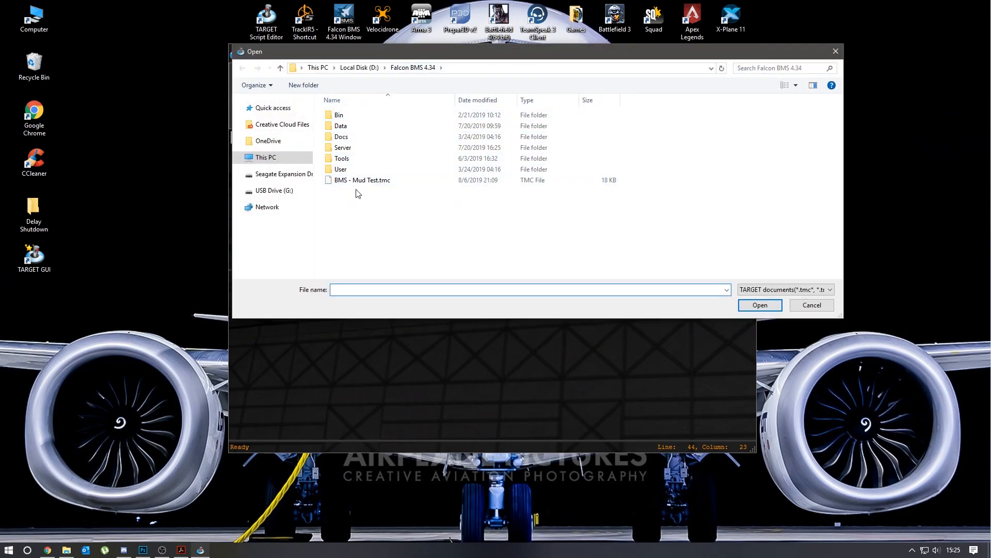
left_click(813, 306)
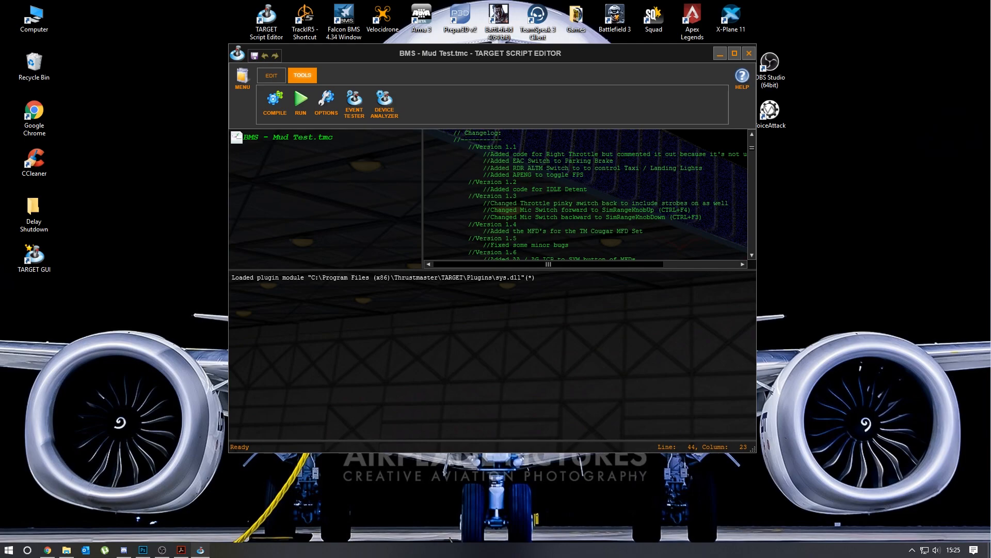
- Find the throttle's Boat Switch mappings in the script and look up the M key's USB code in the PDF manual
scroll(752, 175, "down", 6)
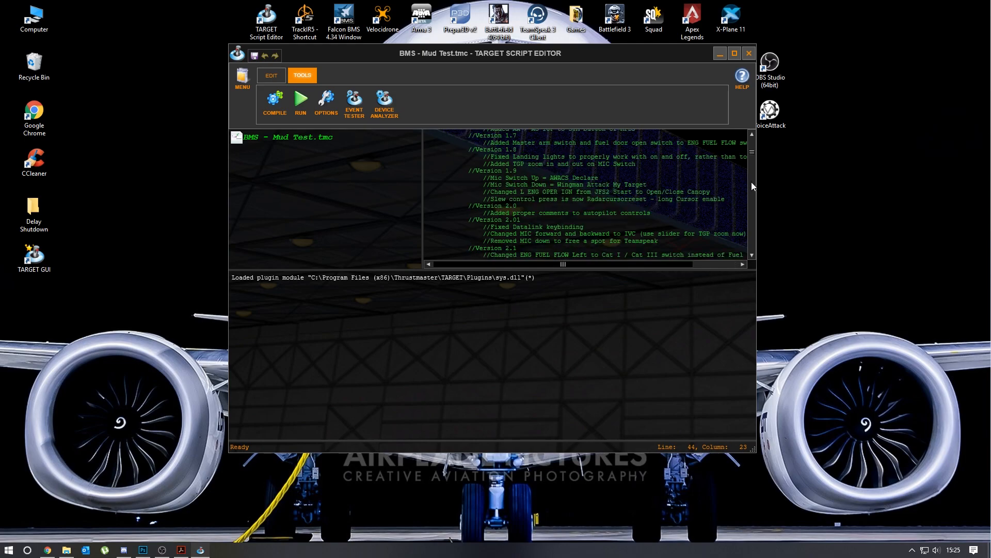
left_click_drag(755, 154, 753, 199)
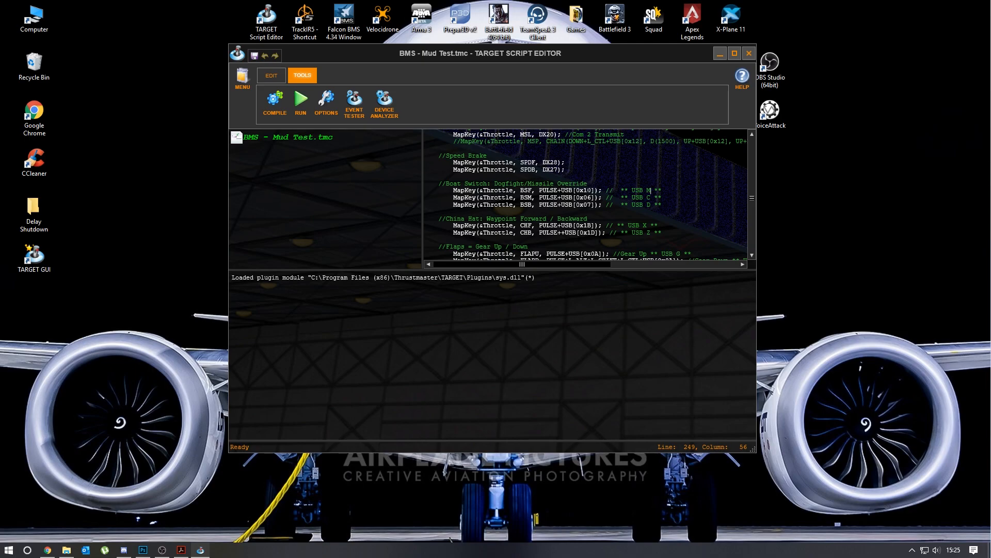
left_click(181, 550)
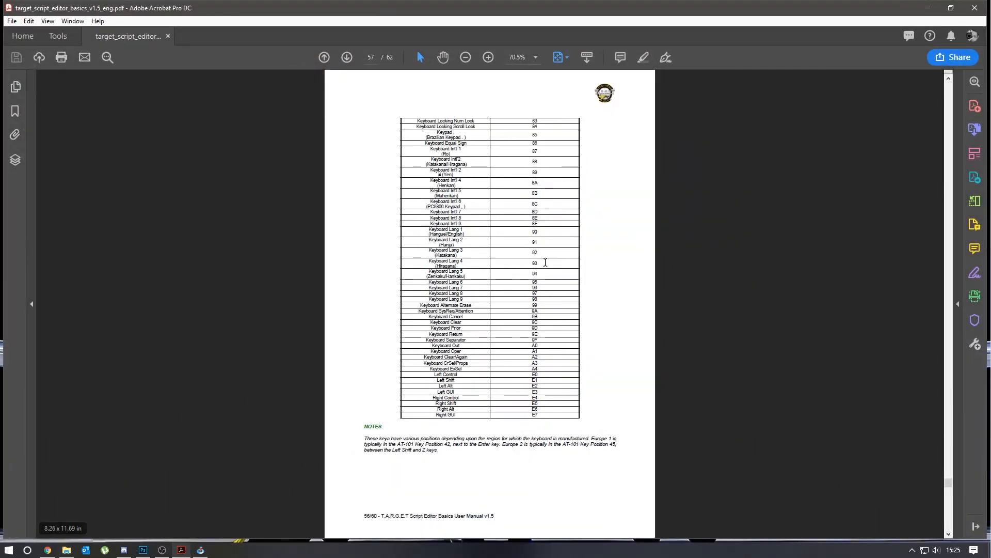
scroll(542, 222, "up", 1)
scroll(602, 227, "up", 1)
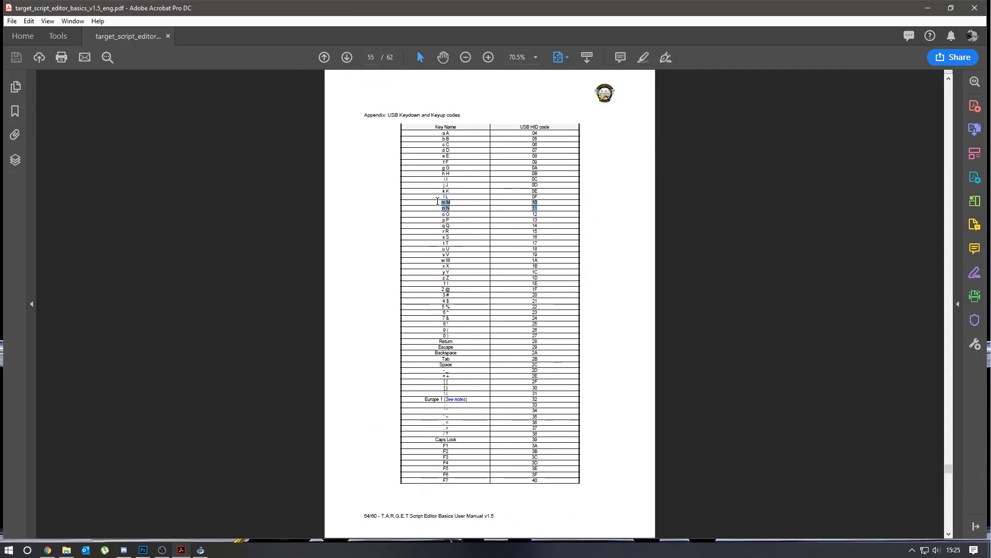
double_click(535, 197)
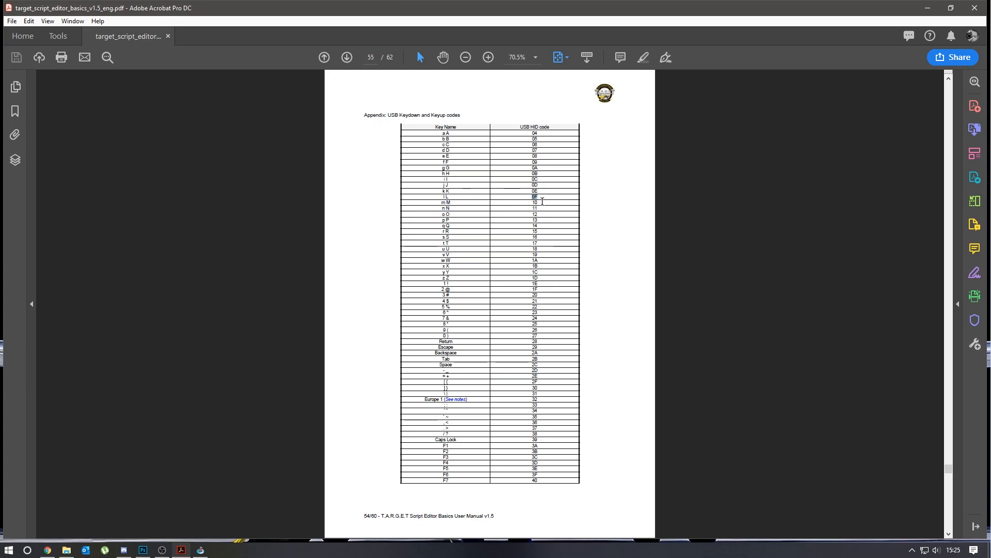
left_click(533, 202)
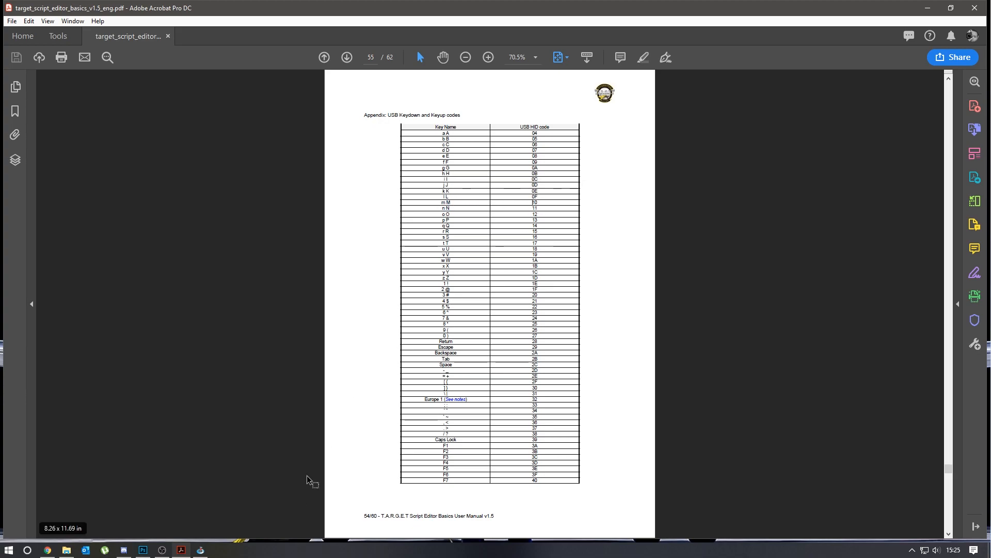
- Return to TARGET Script Editor and check the BSM mapping's USB code against the manual's key table
left_click(201, 549)
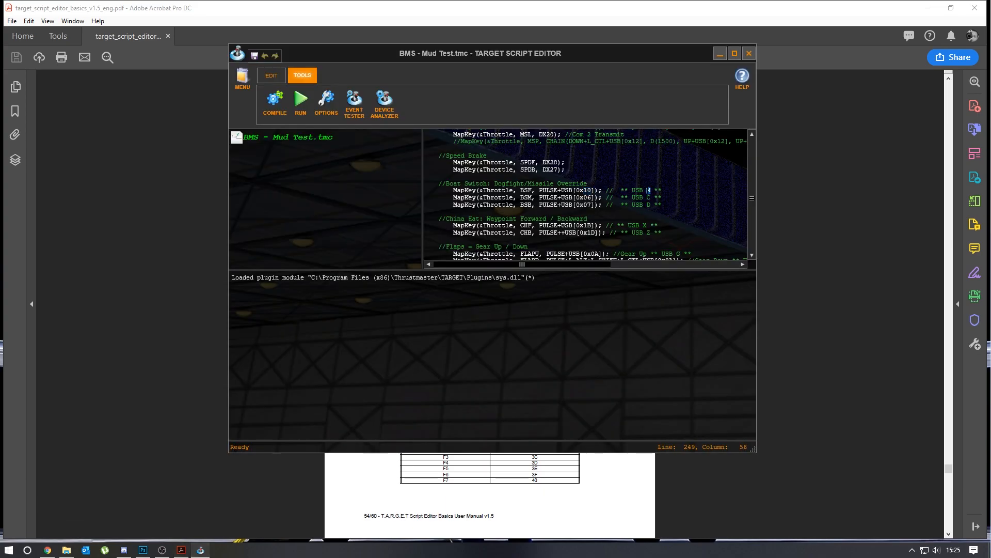
double_click(584, 197)
left_click_drag(556, 56, 572, 160)
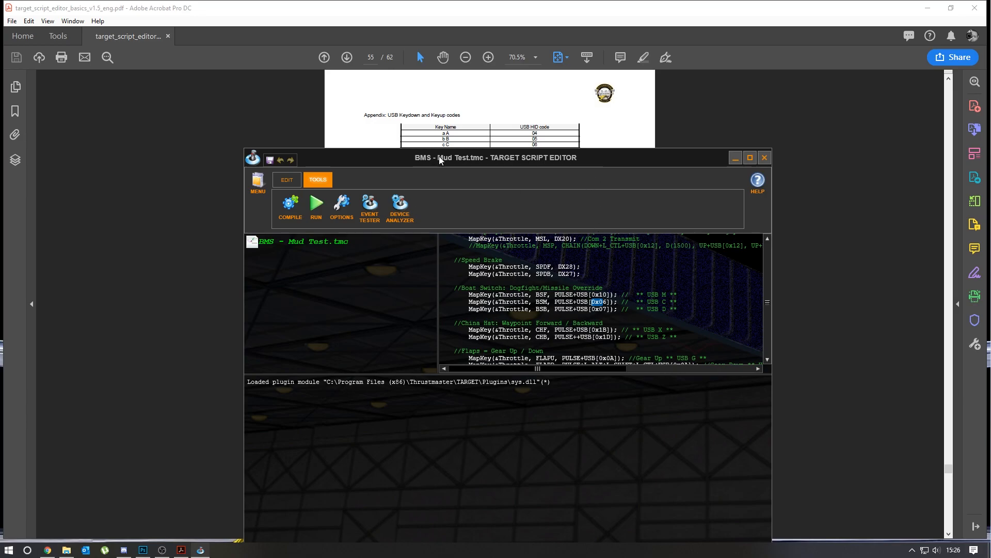
left_click_drag(517, 156, 467, 122)
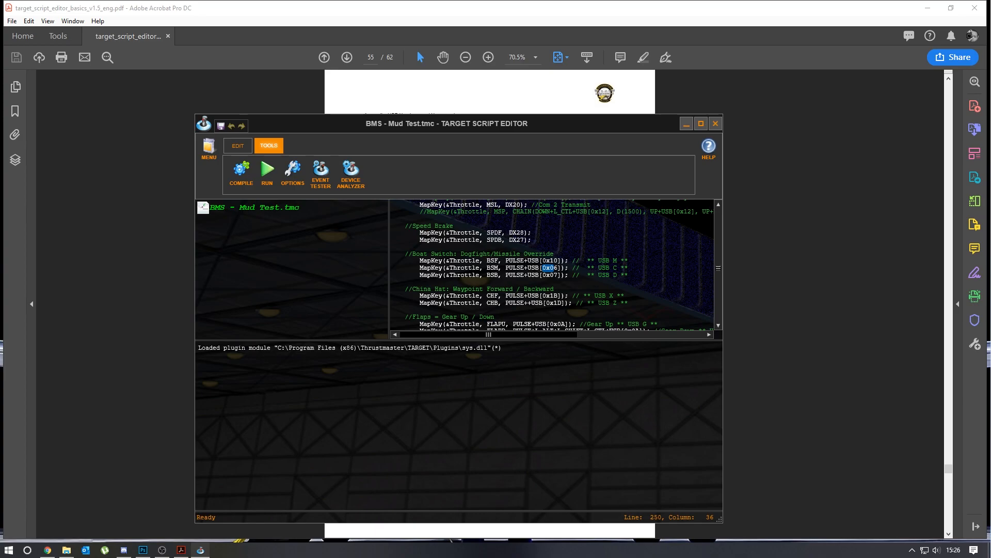
- Compare the China Hat forward mapping's USB code with the X key row in the manual's appendix
scroll(552, 266, "down", 1)
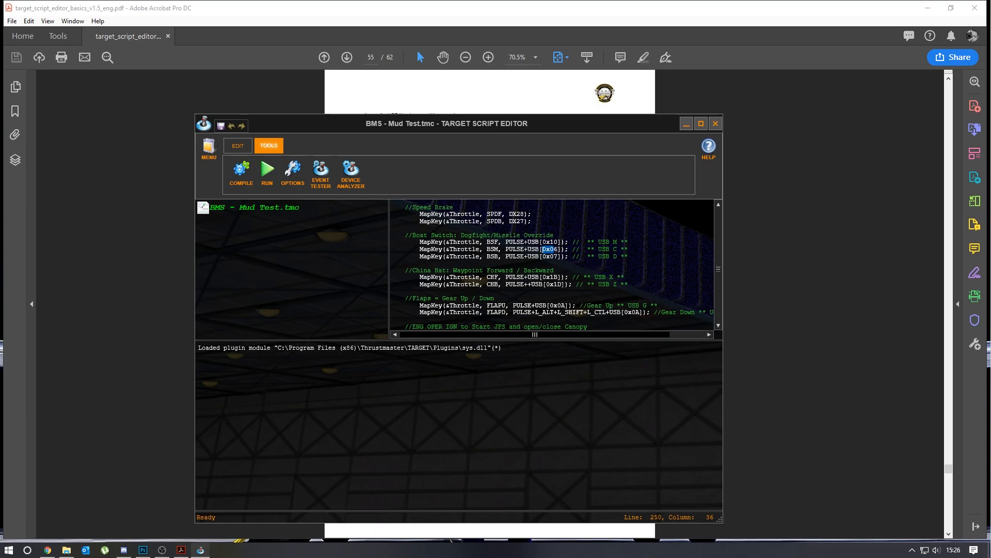
left_click(556, 276)
left_click_drag(538, 120, 443, 265)
left_click(540, 268)
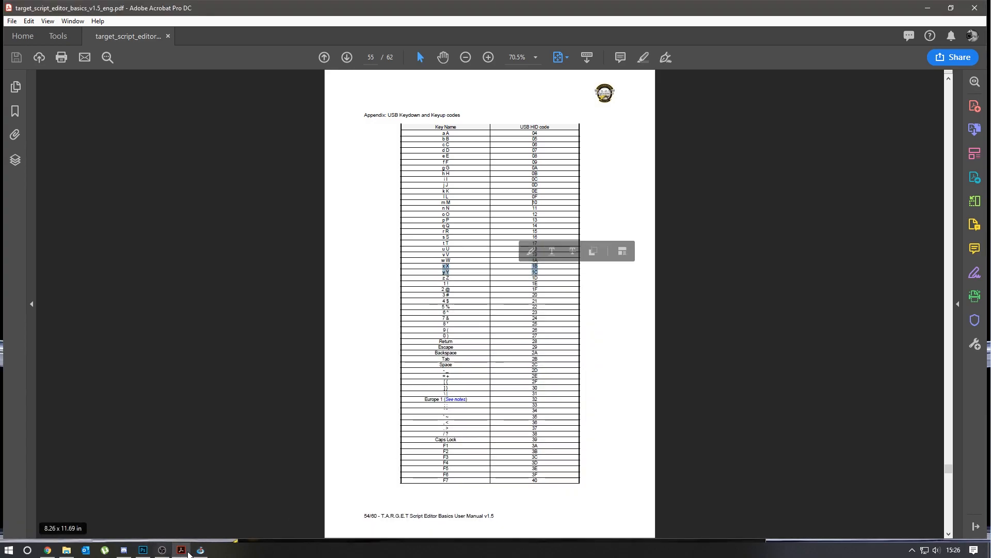
left_click(200, 551)
left_click_drag(568, 272, 581, 129)
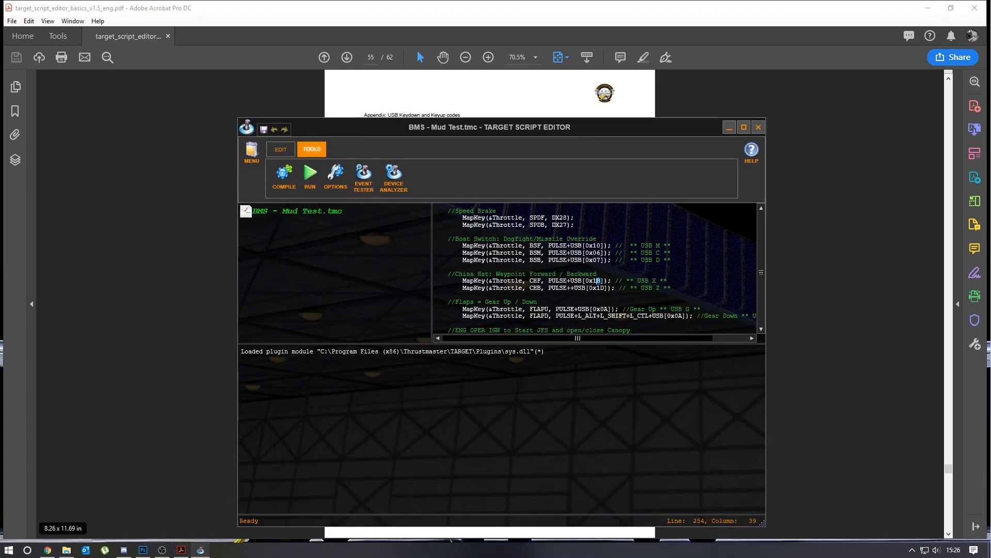
- Examine the modifier keys and USB code in the FLAPD gear-down mapping, including its trailing comment
scroll(594, 269, "down", 2)
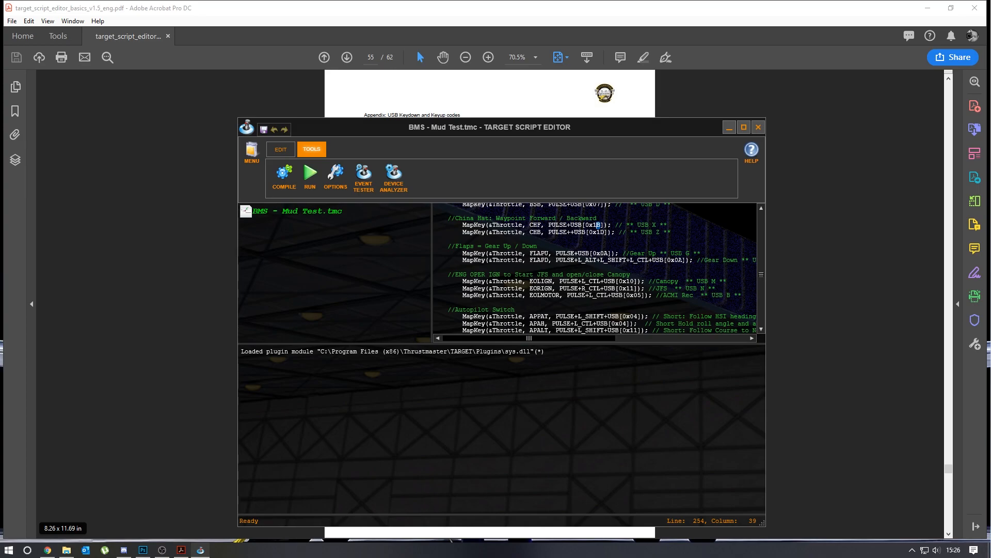
left_click_drag(634, 135, 588, 130)
left_click(532, 255)
left_click_drag(511, 255, 552, 255)
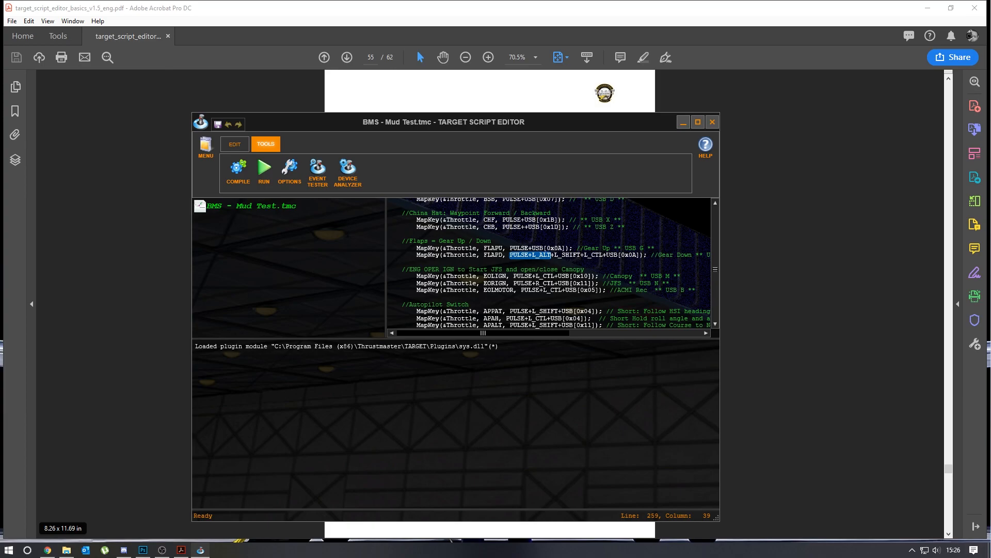
left_click_drag(637, 255, 624, 255)
left_click_drag(560, 333, 598, 333)
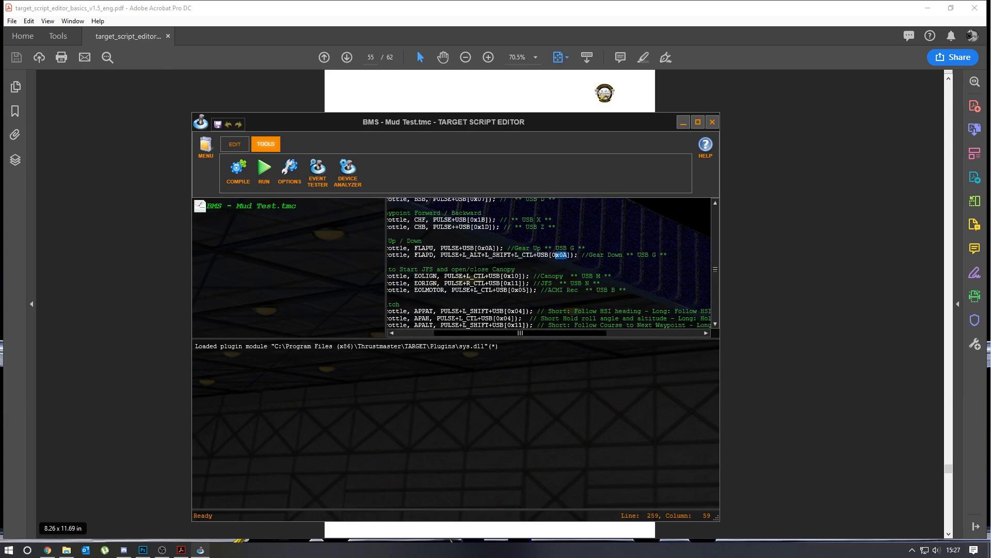
- Move the editor aside to browse the manual's USB codes for function, keypad and modifier keys, then bring it back
left_click_drag(562, 126, 597, 478)
scroll(560, 334, "down", 2)
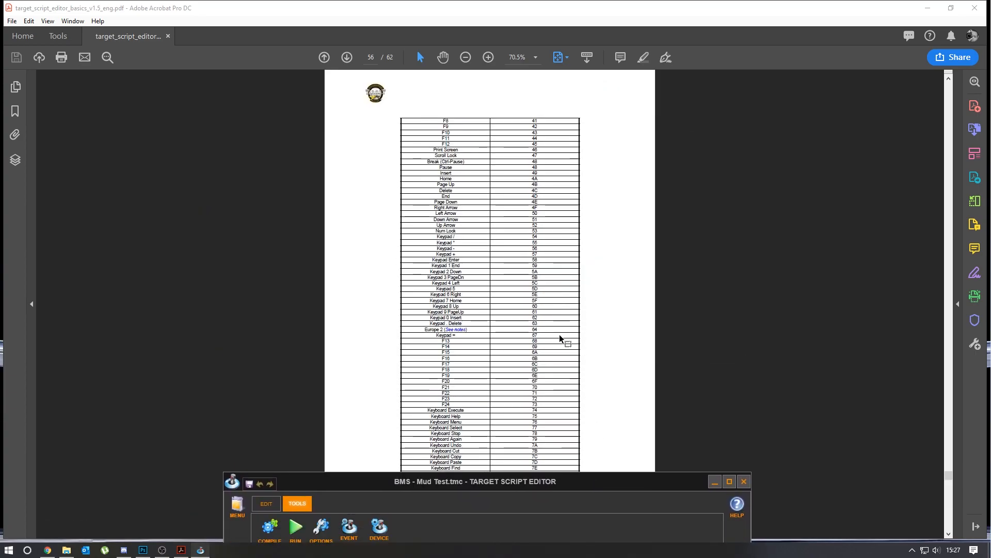
scroll(560, 336, "down", 2)
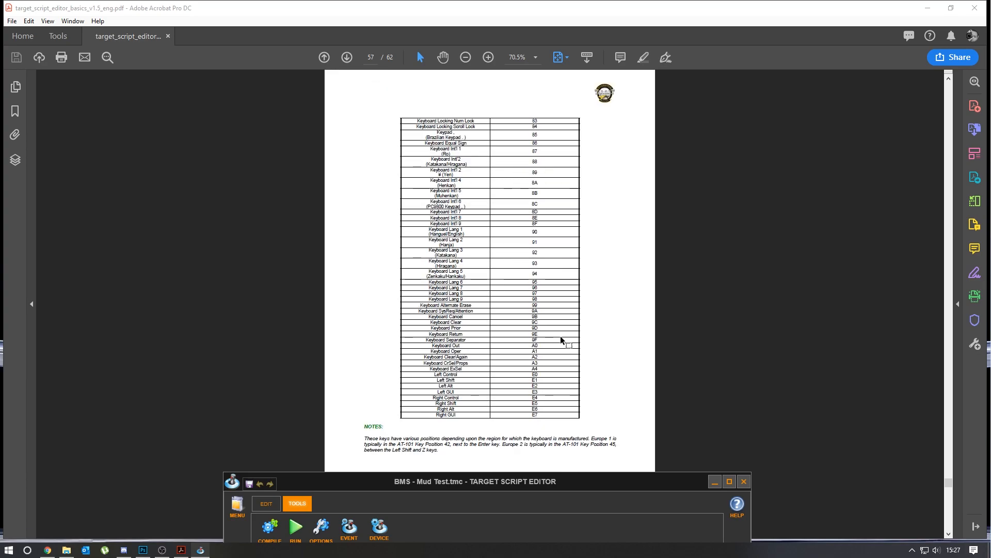
scroll(562, 403, "up", 2)
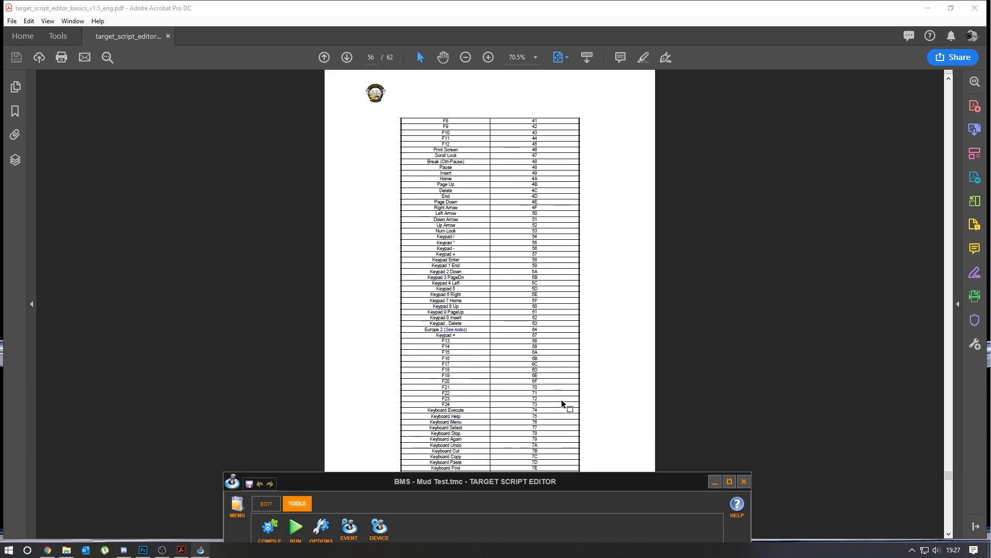
scroll(582, 399, "up", 2)
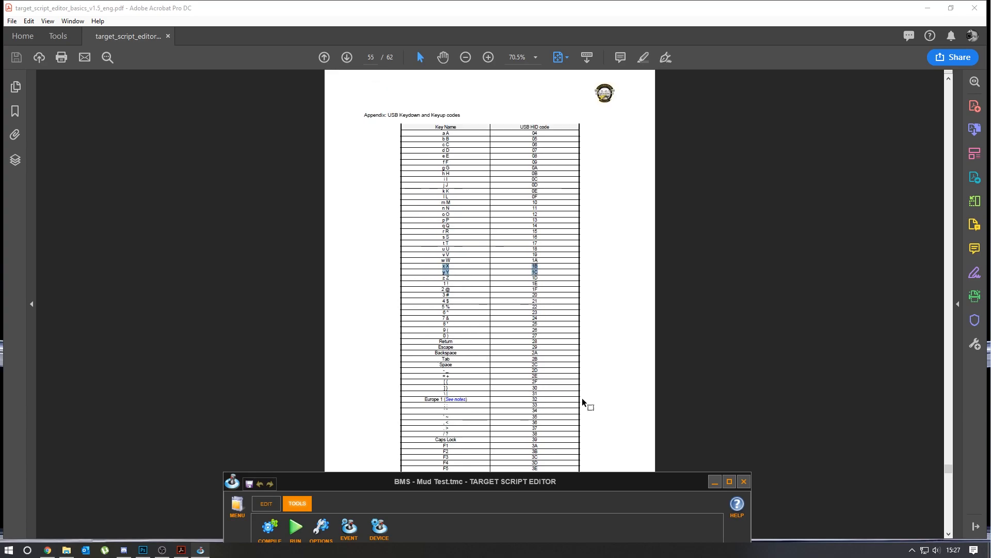
left_click_drag(566, 481, 570, 181)
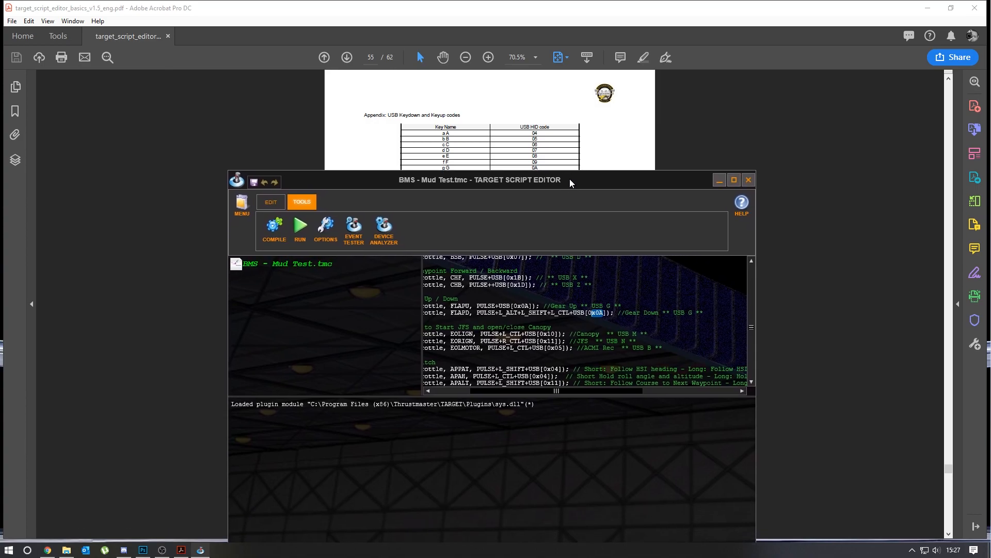
- Examine the ENG OPER IGN mappings and the remaining throttle mappings down to the TM Cougar MFD section
mouse_move(573, 390)
left_mouse_down()
mouse_move(594, 390)
mouse_move(578, 389)
left_mouse_up()
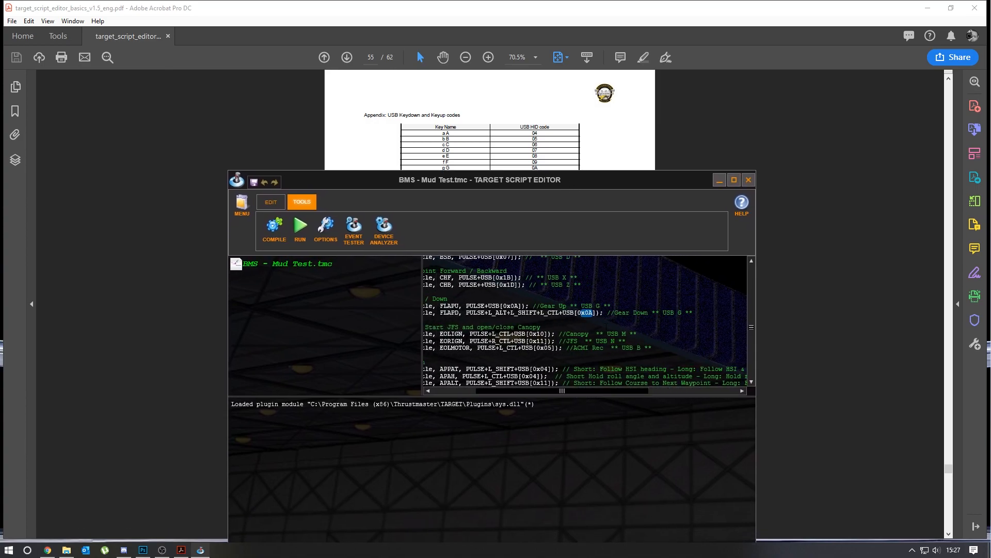
left_click_drag(568, 389, 555, 389)
left_click_drag(567, 327, 467, 327)
left_click_drag(493, 392, 478, 392)
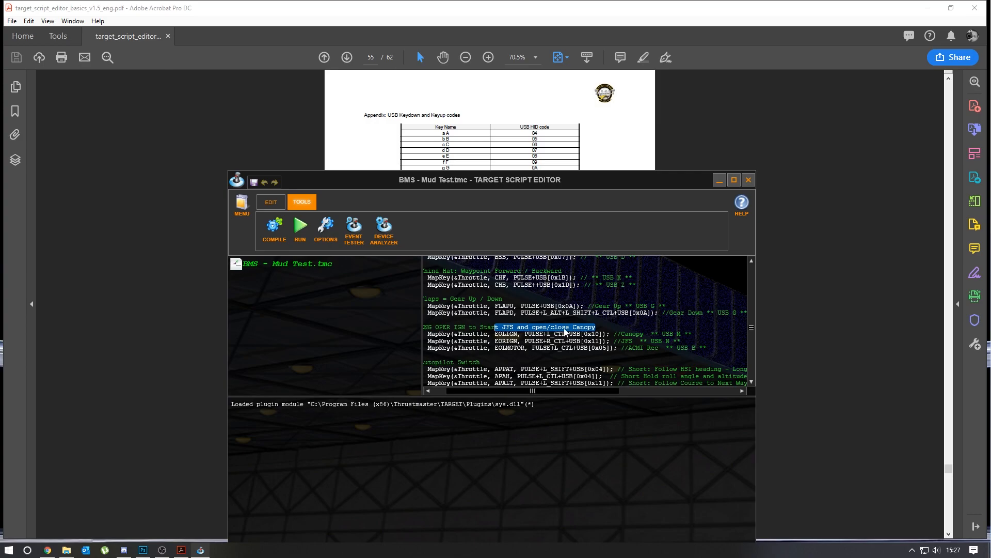
left_click(602, 328)
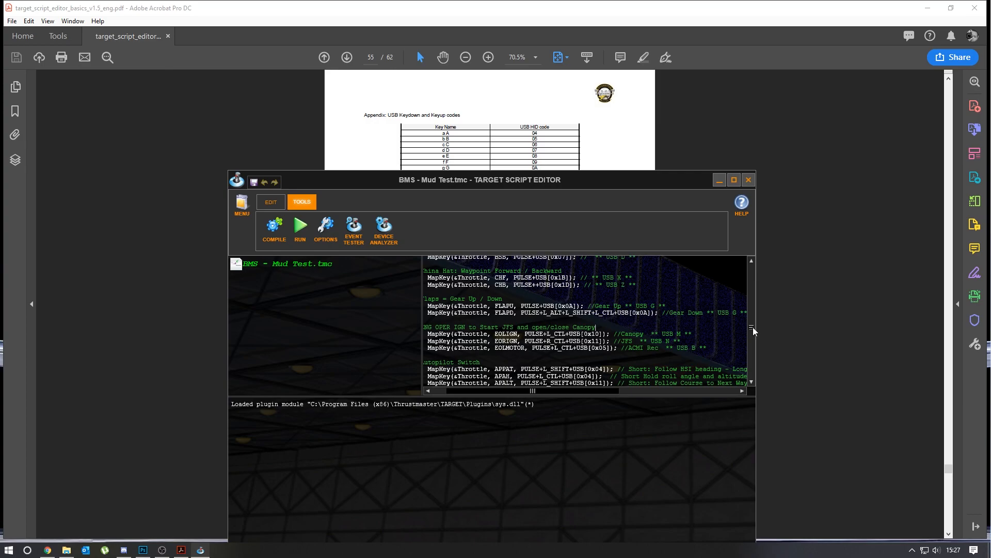
left_click_drag(752, 327, 751, 332)
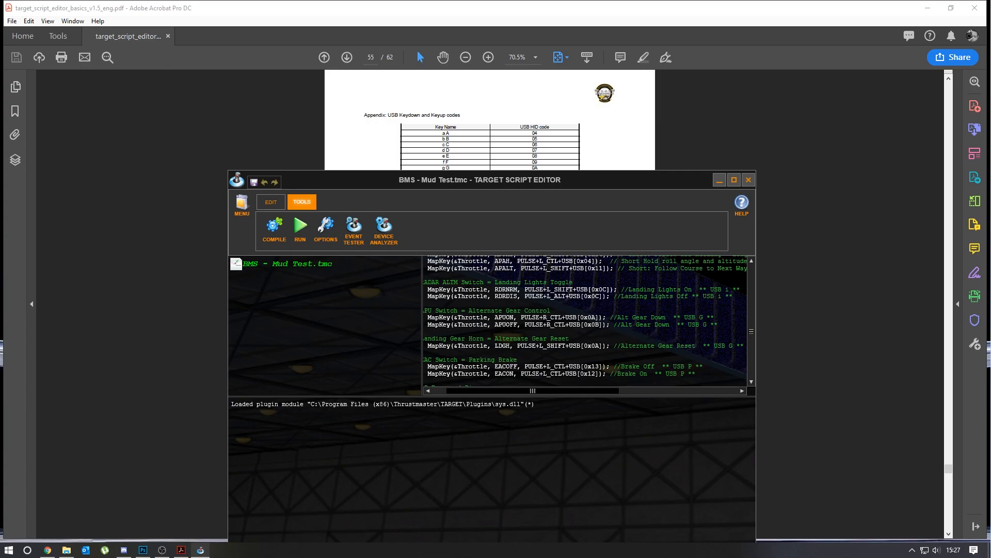
left_click_drag(750, 332, 750, 340)
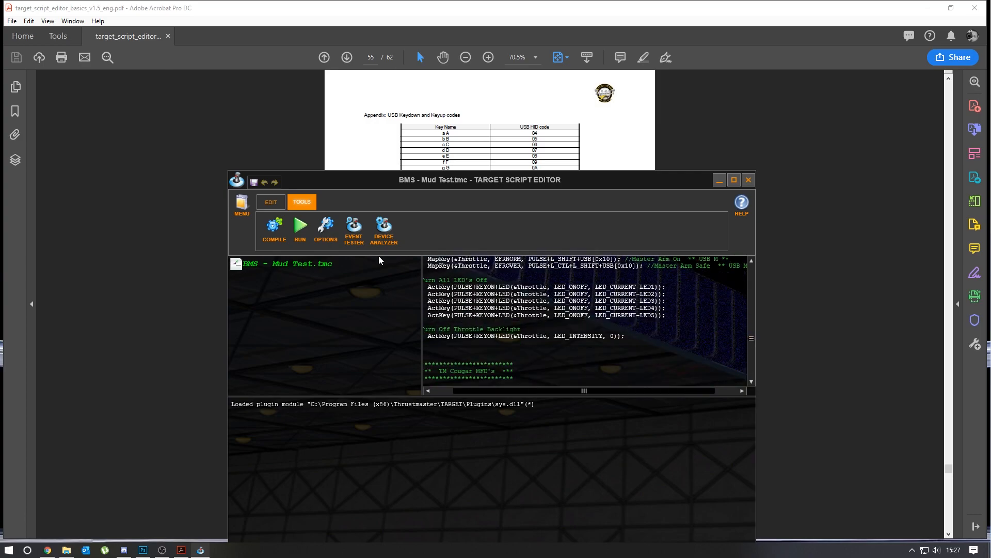
- Run the BMS - Mud Test.tmc script and reposition the editor window to show its full output
left_click(300, 227)
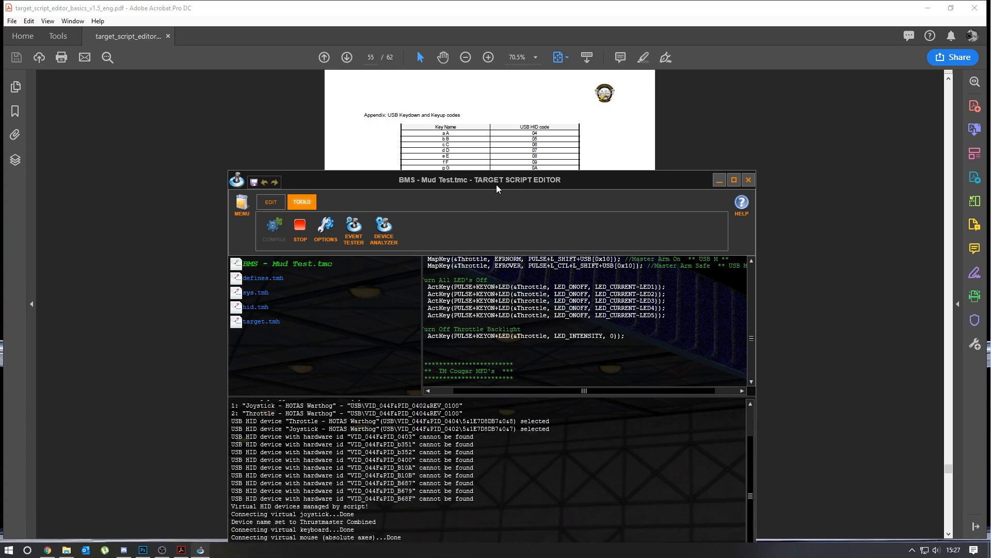
left_click_drag(496, 185, 486, 71)
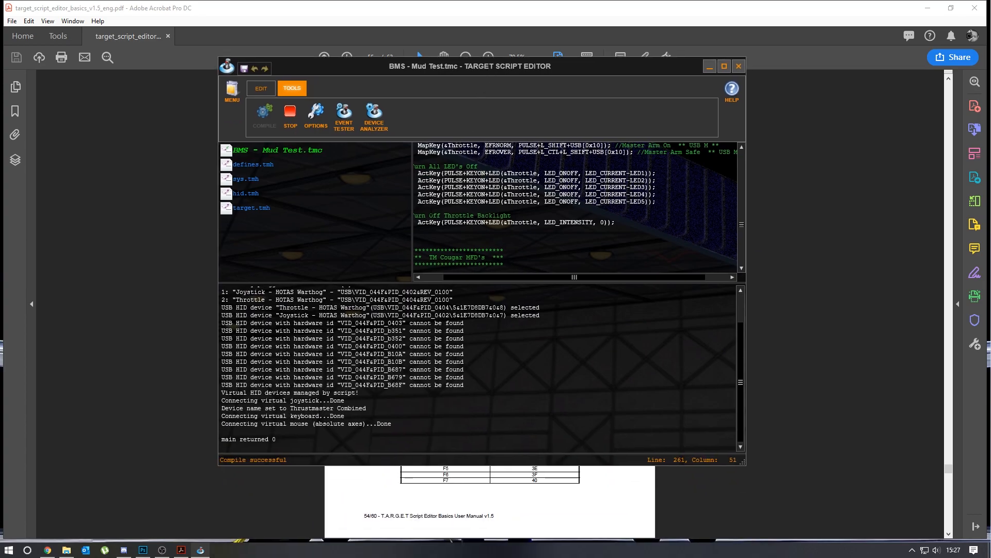
- Reposition the editor, open the Event Tester over it and send Space several times to test key logging
left_click_drag(447, 67, 440, 134)
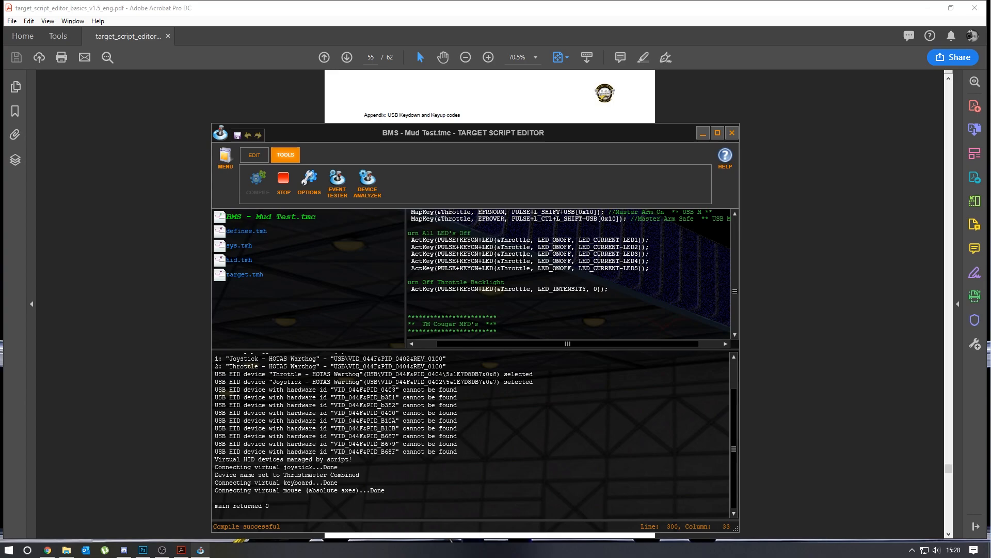
left_click_drag(542, 344, 523, 346)
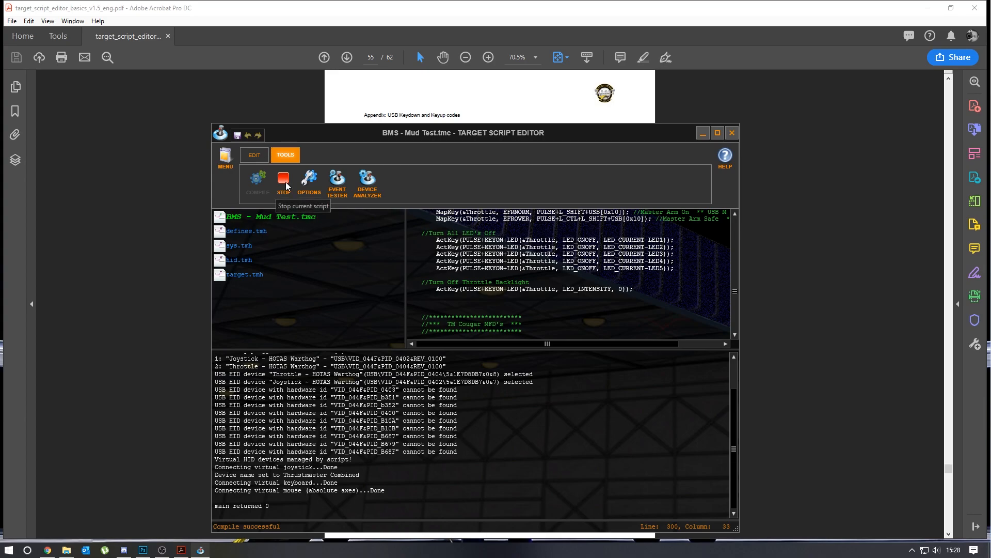
left_click(334, 191)
left_click_drag(459, 184, 424, 155)
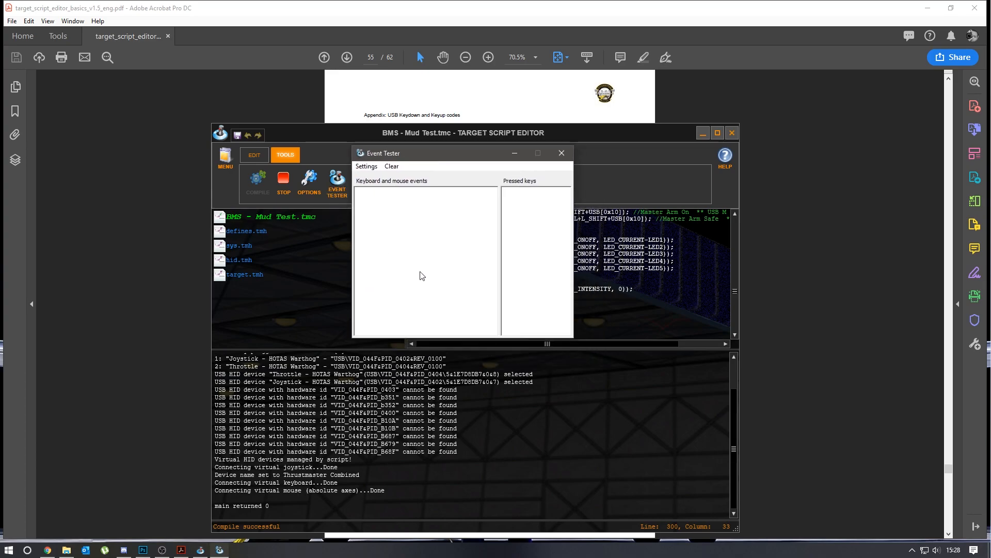
key("space")
key("space")
key("space")
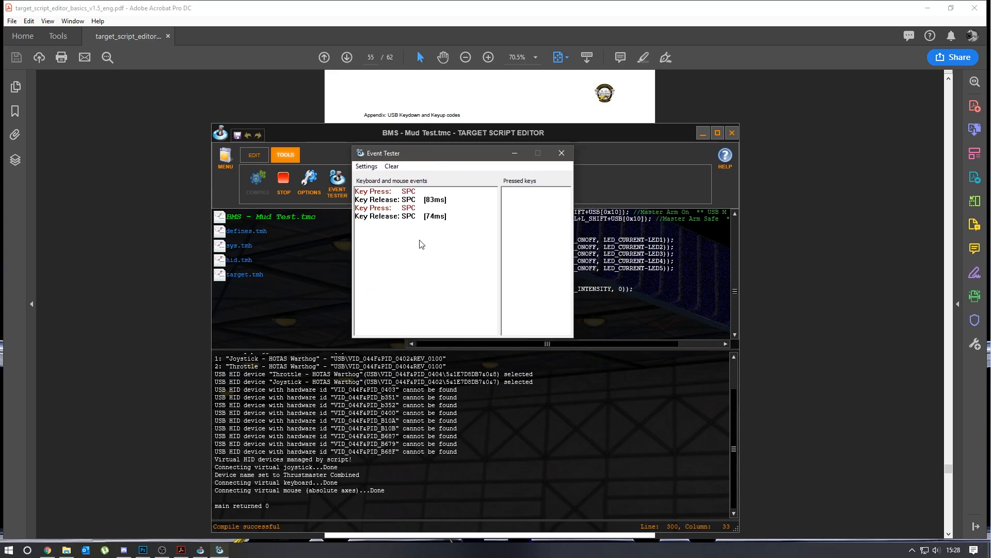
key("space")
key("space")
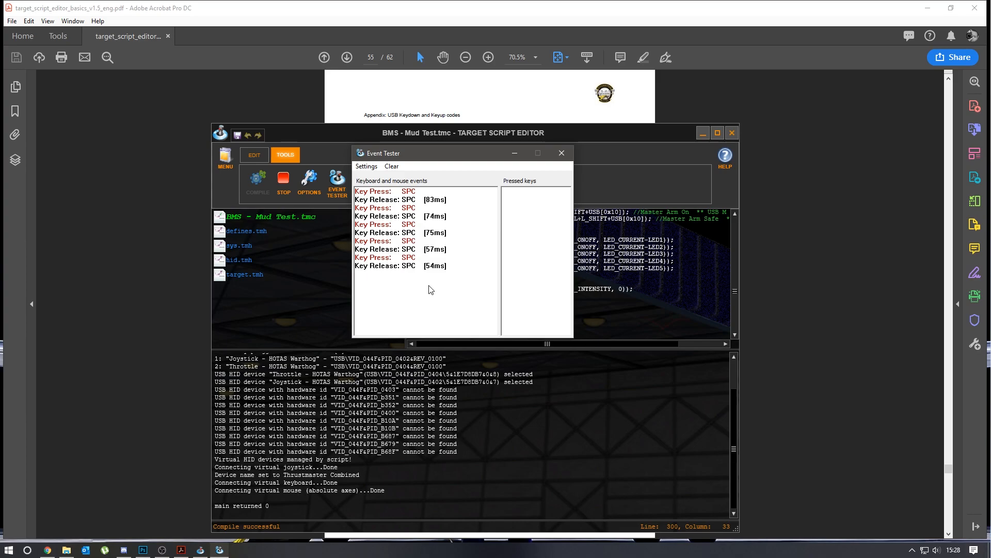
- Test the mapped throttle controls in the Event Tester: left Ctrl+O, left Ctrl+P, left Shift+I, left Alt+I, Z, X and Z
key("ctrl+0")
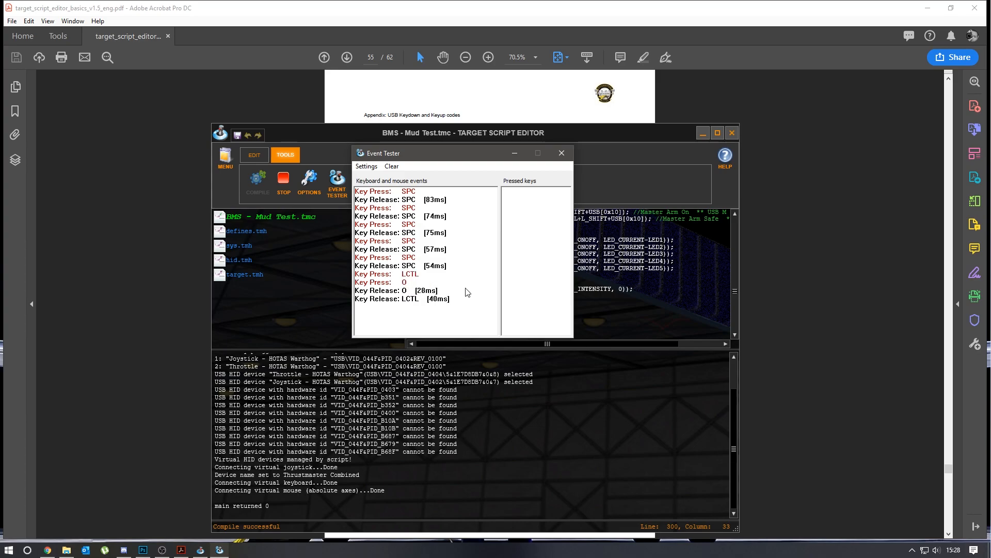
key("ctrl+p")
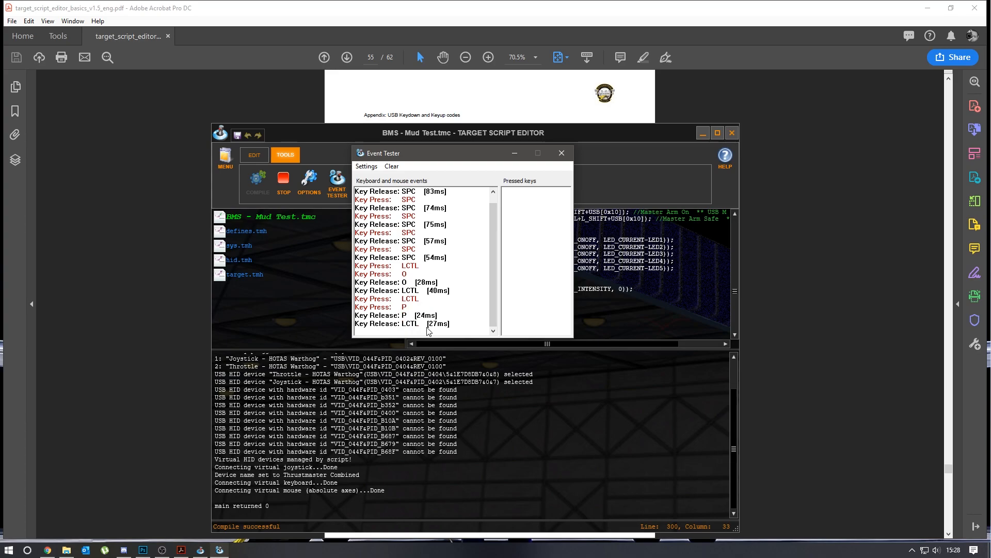
key("shift+i")
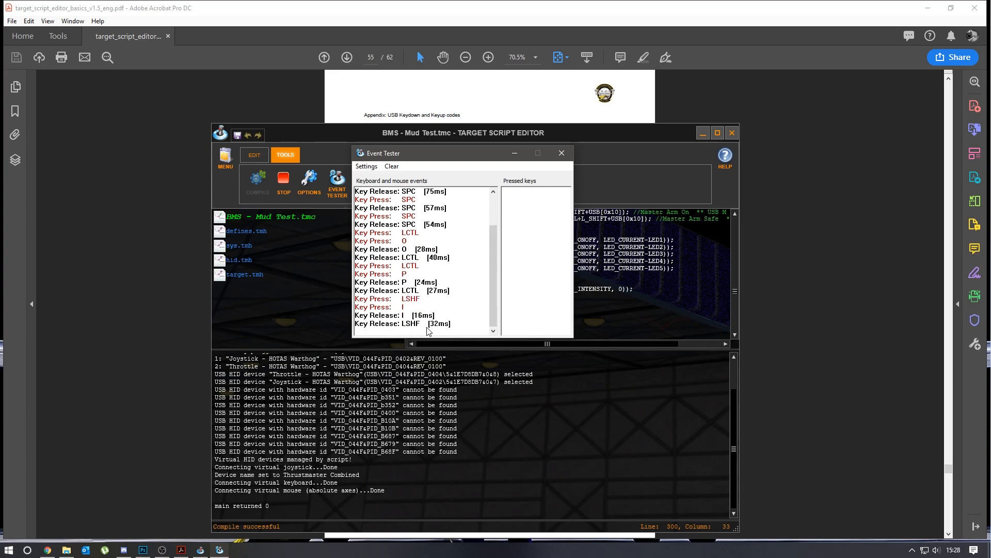
key("alt+i")
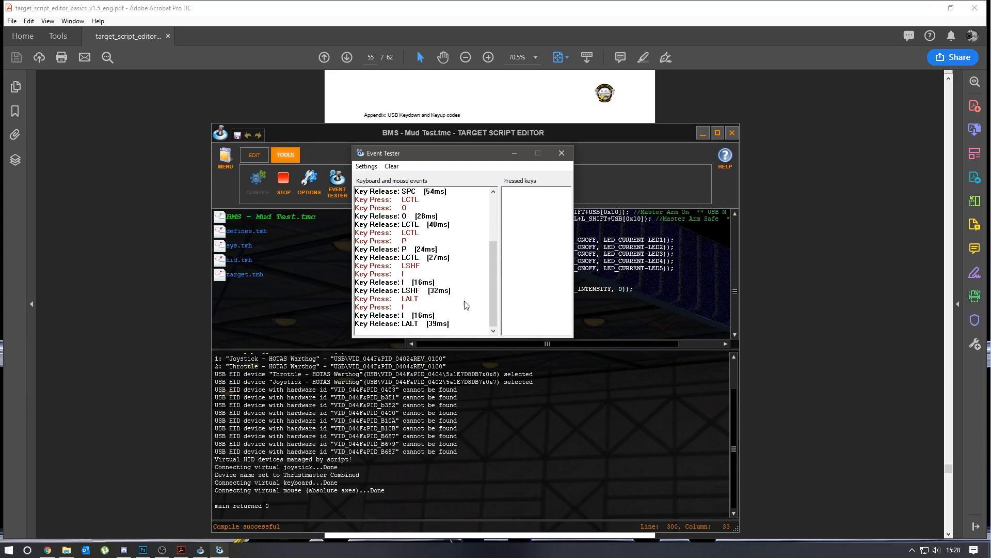
key("z")
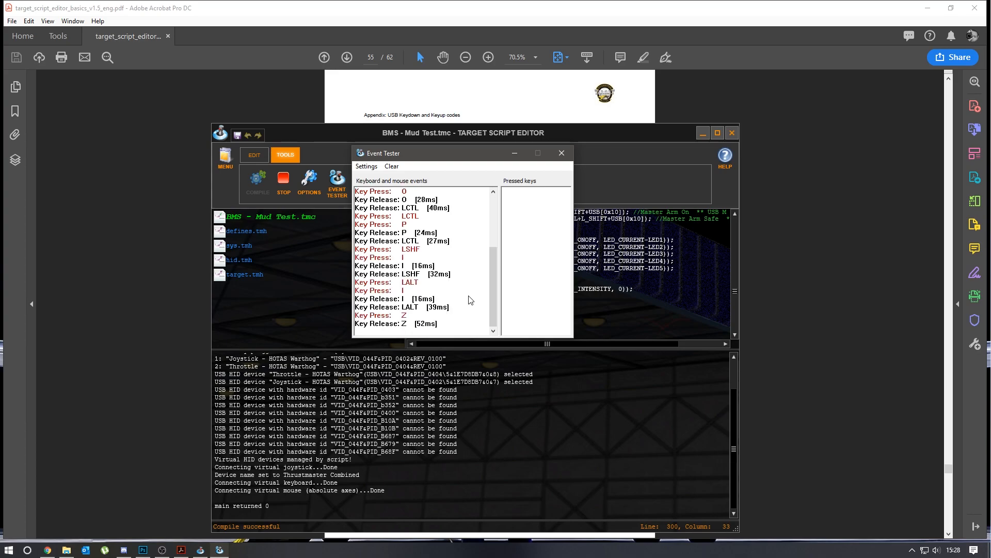
key("x")
key("z")
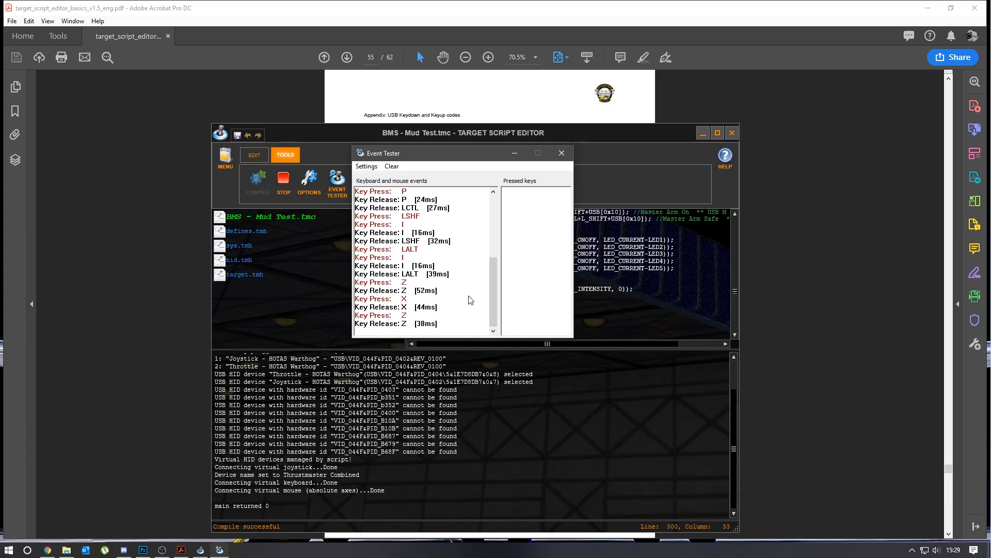
- Test the Master Arm switch by alternating Shift+M and Ctrl+Shift+M, test right Ctrl+N, and close the Event Tester
key("shift+m")
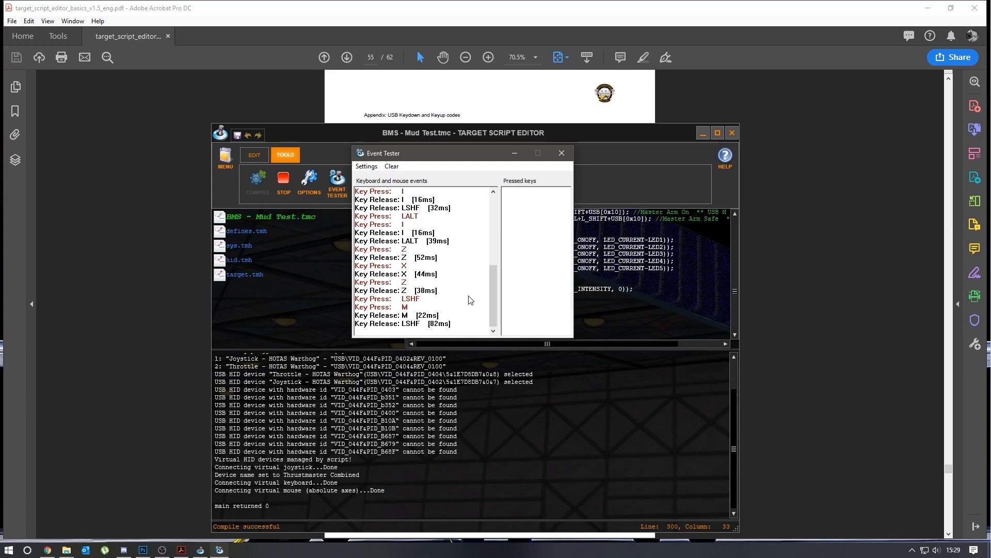
key("ctrl+shift+m")
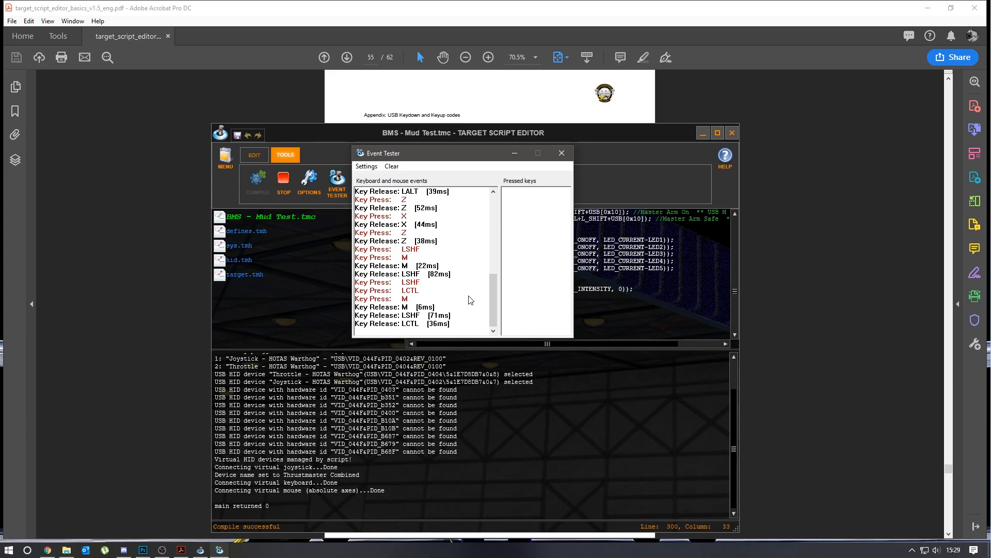
key("shift+m")
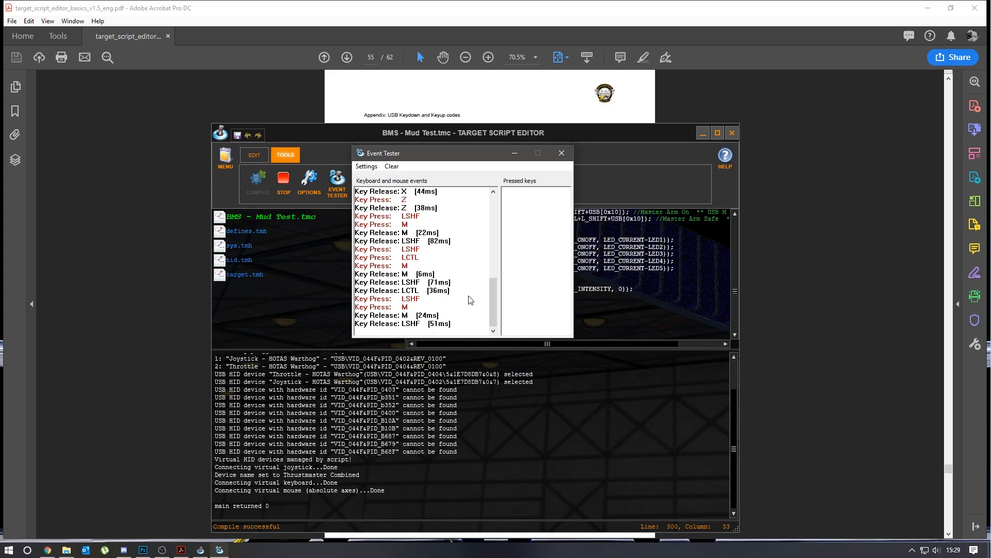
key("ctrl+shift+m")
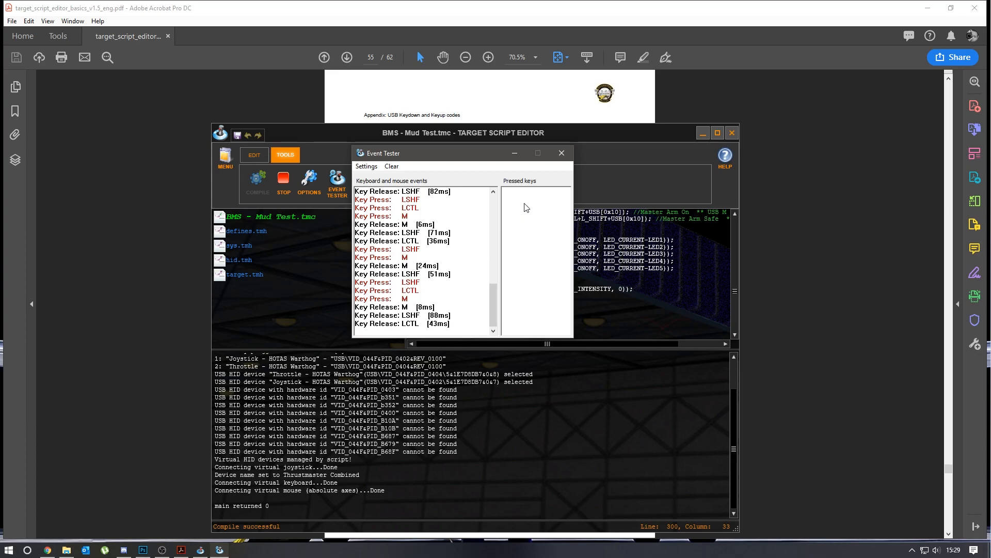
key("shift+m")
key("ctrl+shift+m")
key("ctrl+n")
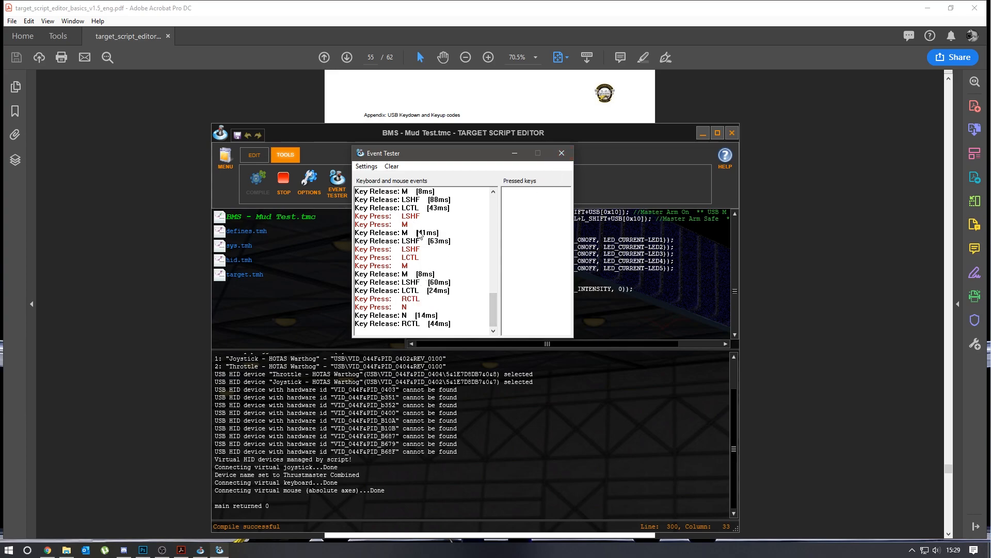
left_click(563, 155)
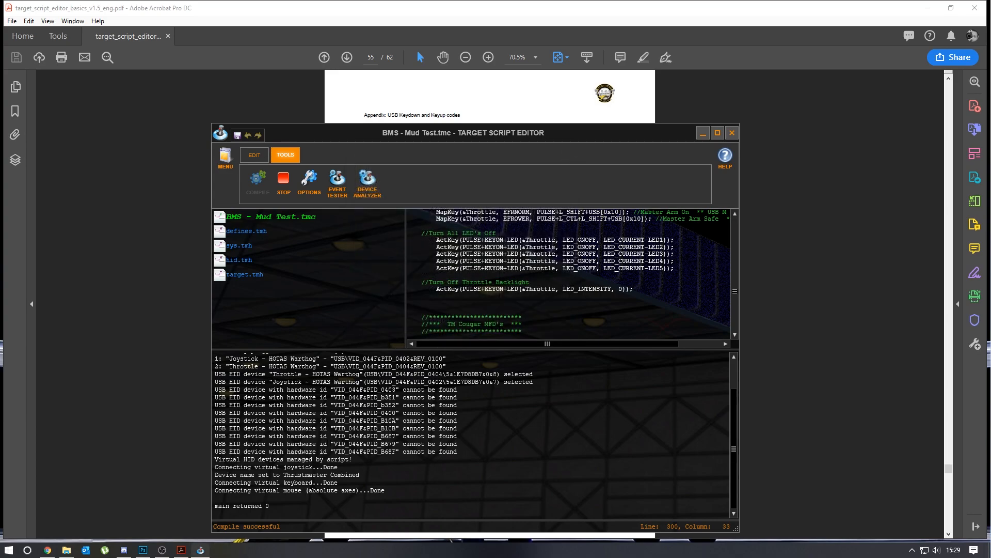
- Look up the Coolie Hat CSL mapping's USB code 3B in the manual's code table, then bring the editor back
left_click_drag(736, 291, 736, 275)
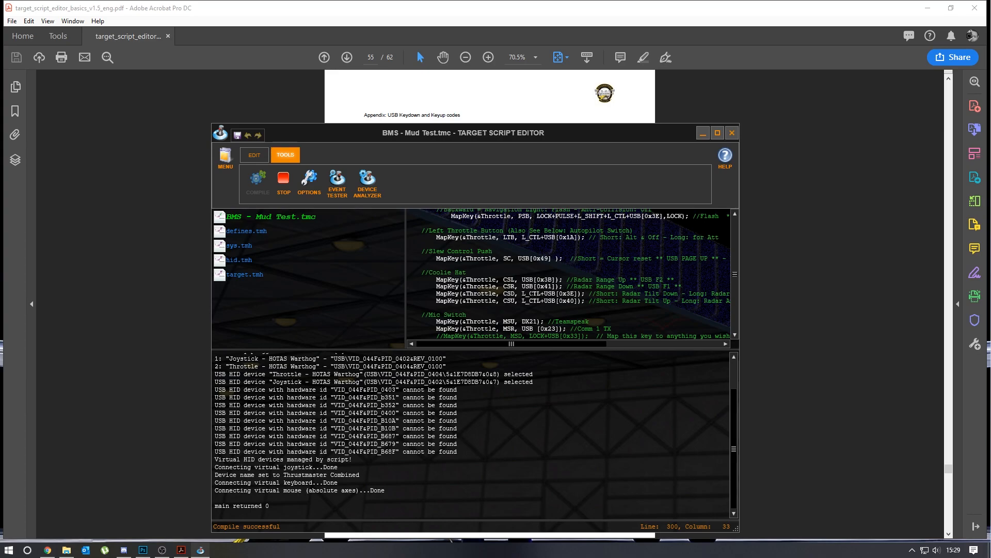
left_click_drag(544, 280, 552, 280)
left_click_drag(624, 131, 592, 401)
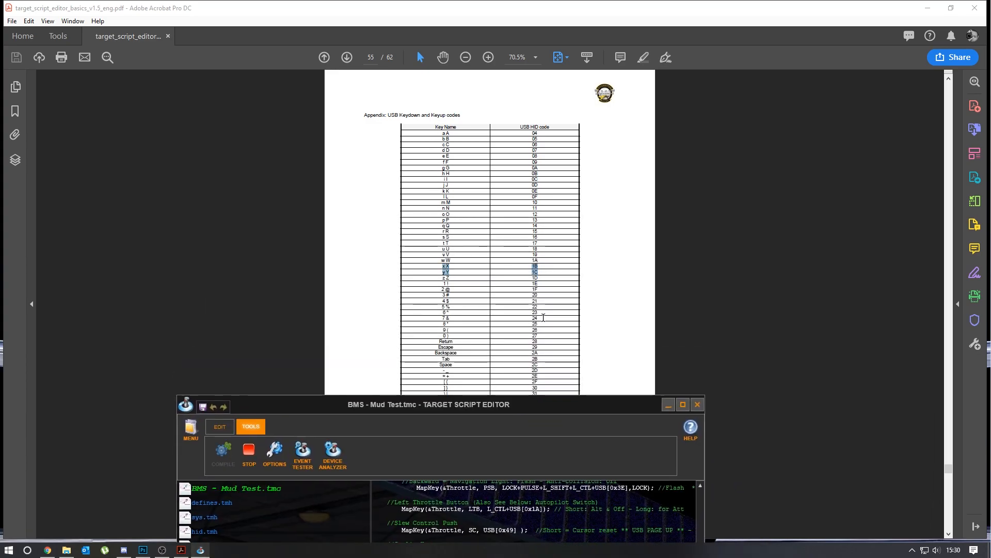
left_click_drag(568, 406, 597, 168)
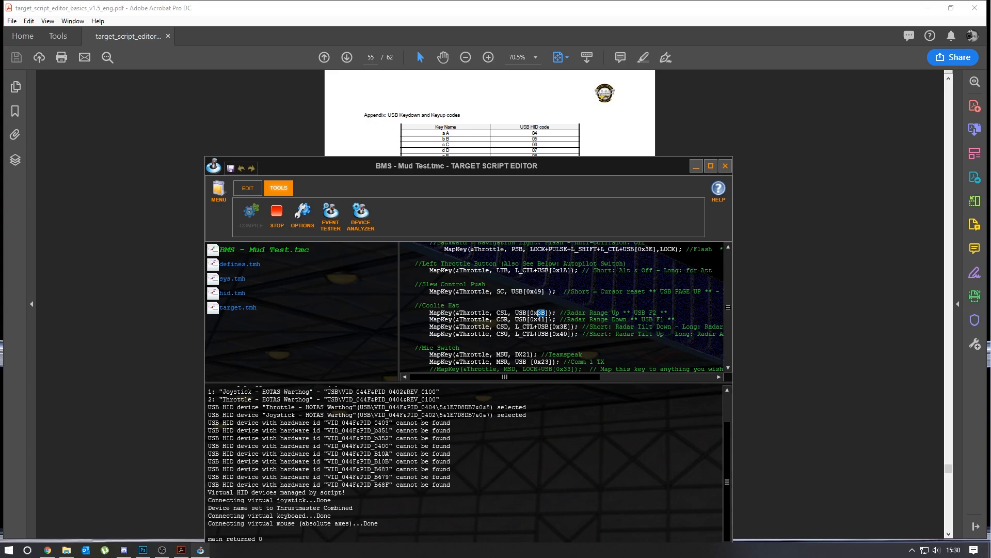
mouse_move(569, 166)
left_mouse_down()
mouse_move(559, 403)
mouse_move(558, 149)
left_mouse_up()
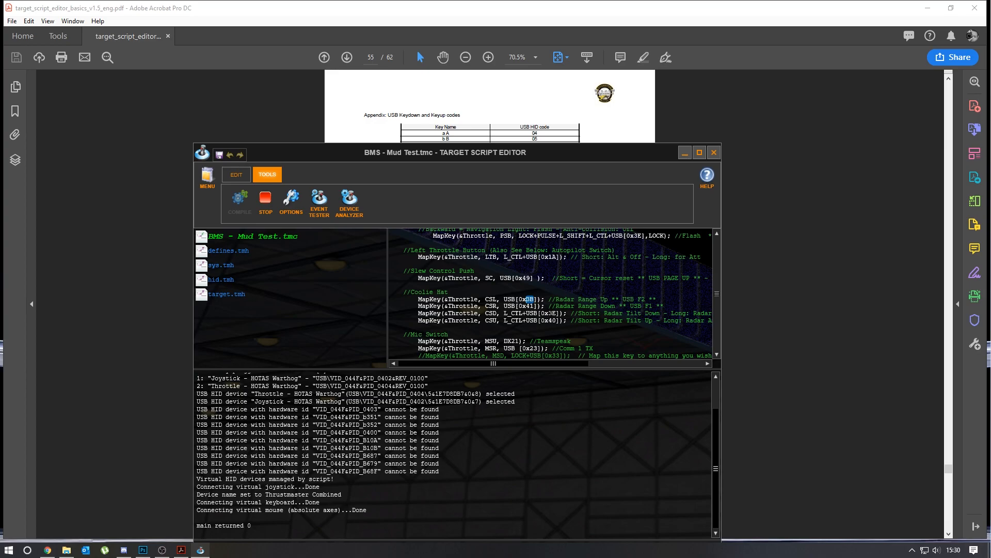
mouse_move(557, 149)
left_mouse_down()
mouse_move(572, 371)
mouse_move(571, 136)
left_mouse_up()
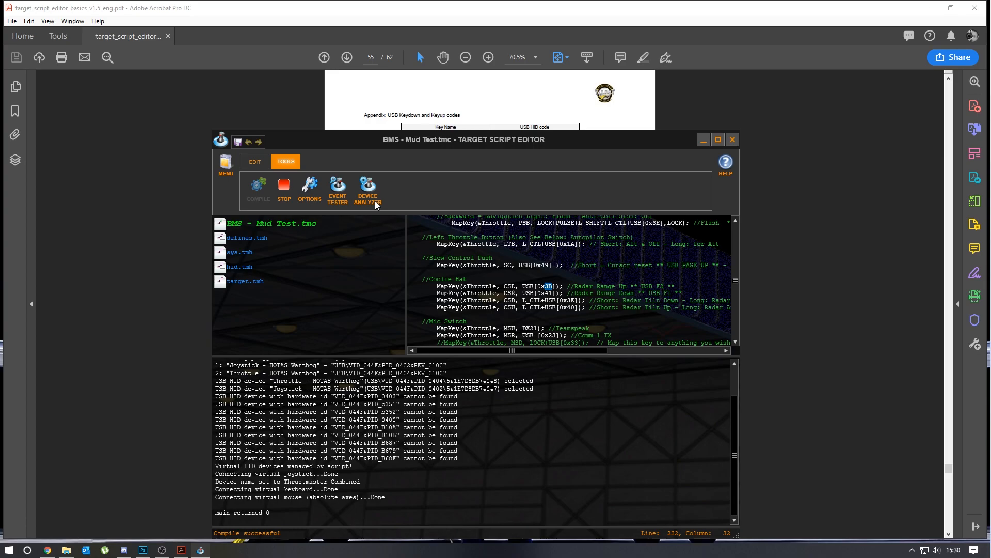
- Stop the running BMS - Mud Test.tmc script and close the script editor
left_click_drag(608, 144, 615, 96)
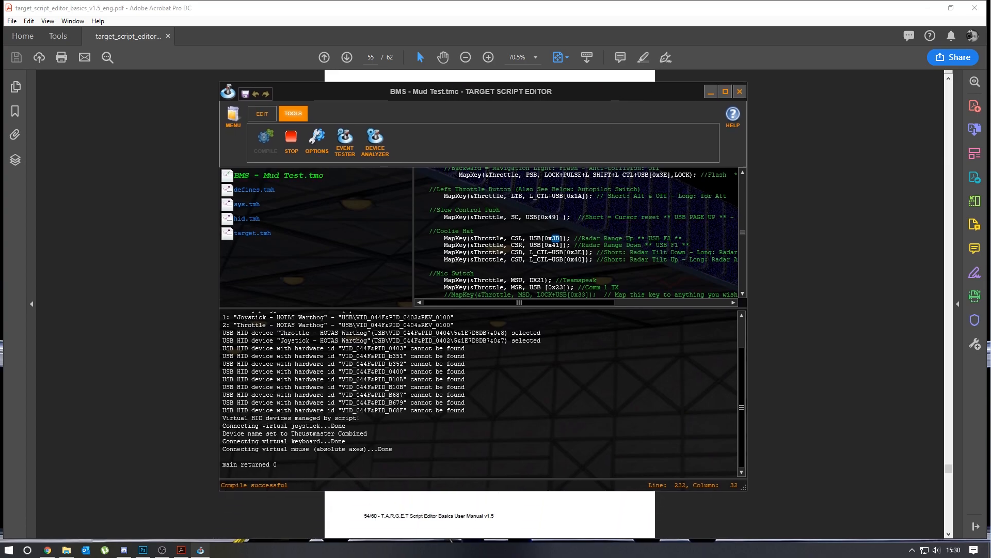
left_click(292, 141)
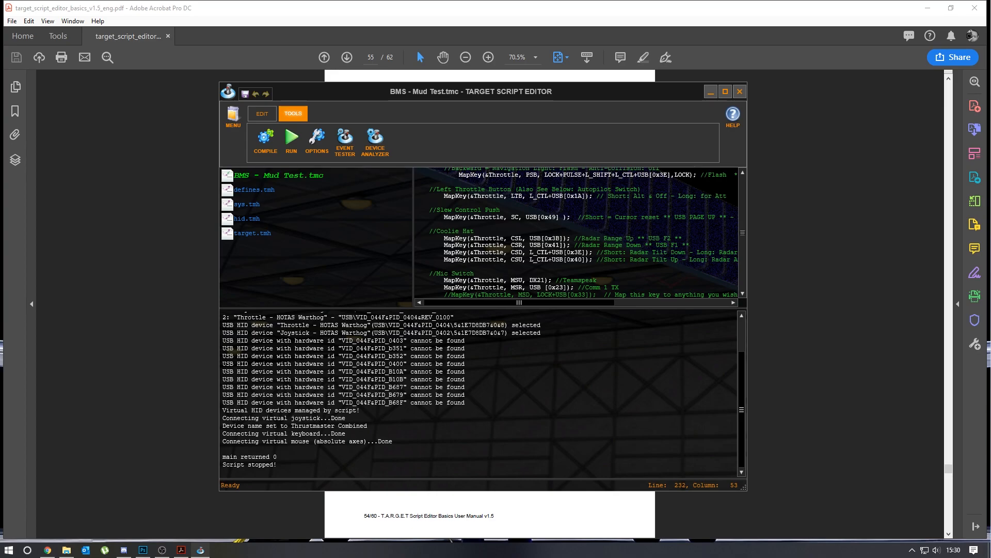
left_click(738, 93)
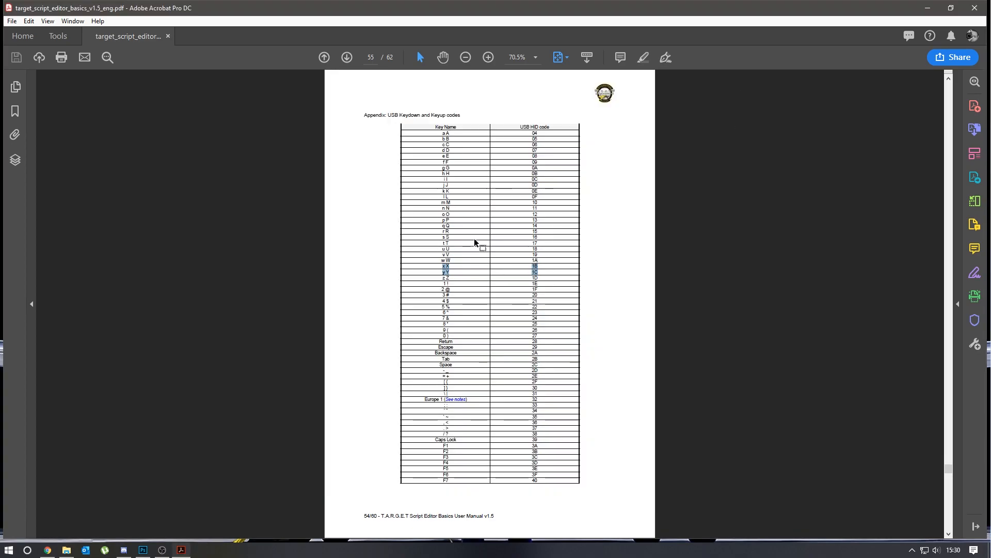
- Point out BMS - Aviation Plus.key in the TARGET folder, then minimize the manual and the folder window to show the desktop
left_click_drag(990, 113, 551, 103)
left_click(431, 206)
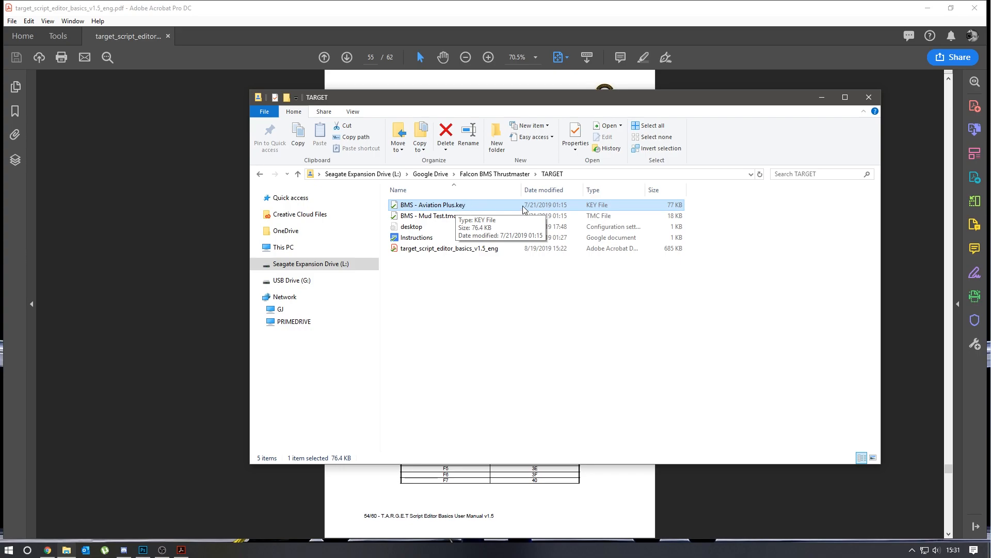
left_click(928, 8)
left_click(820, 98)
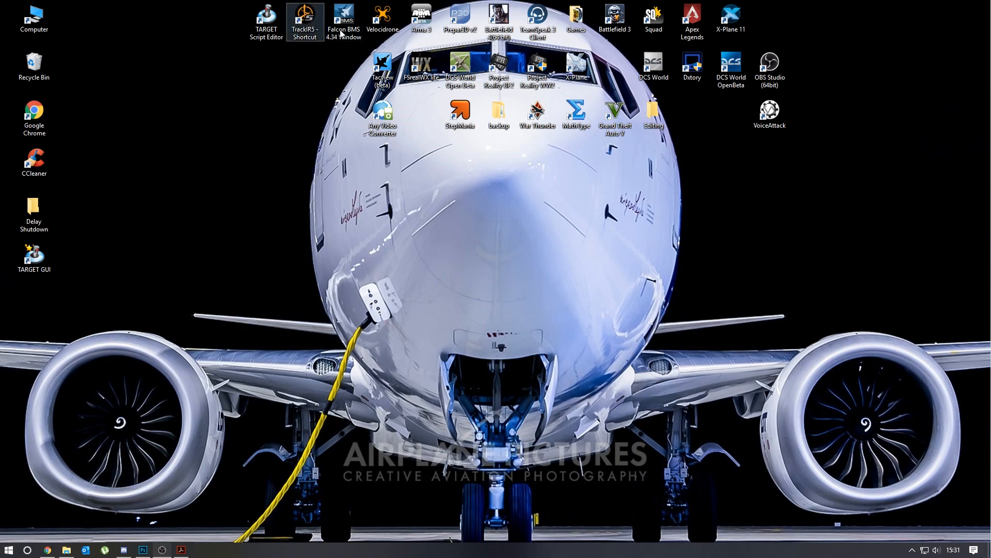
- Launch the TARGET Script Editor from the desktop, run BMS - Mud Test.tmc, and minimize the editor
double_click(267, 20)
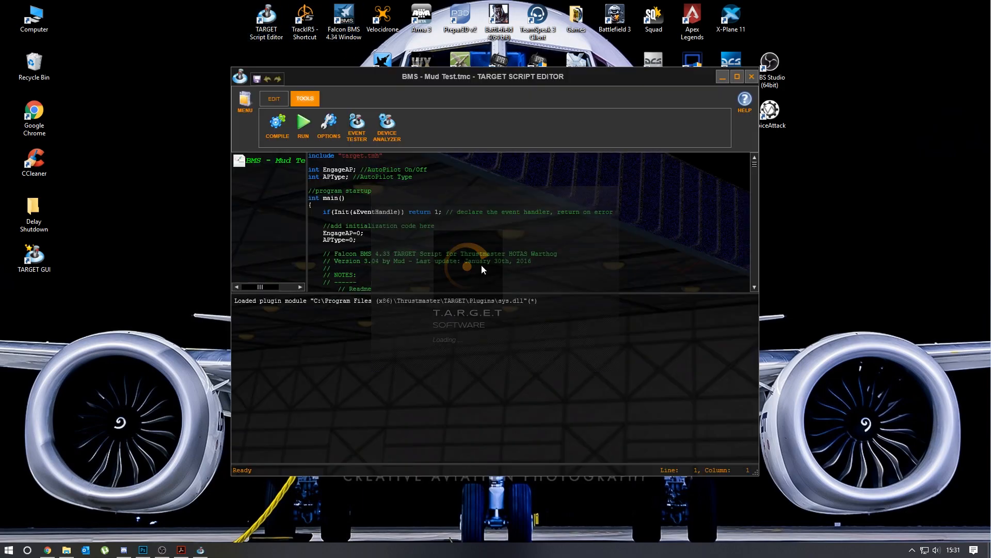
left_click(301, 124)
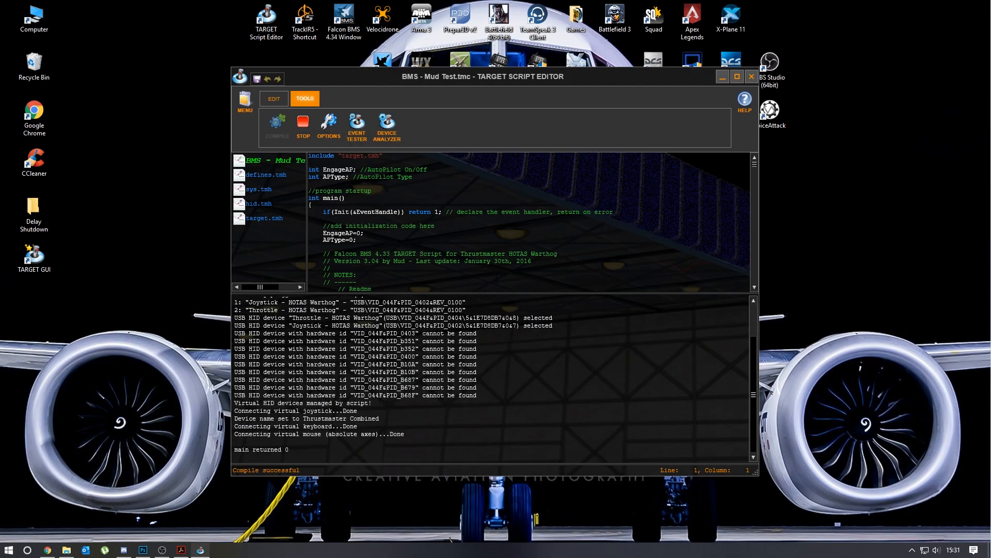
left_click(723, 76)
- Launch Falcon BMS 4.34 in windowed mode and open the Controllers page of its setup
double_click(343, 20)
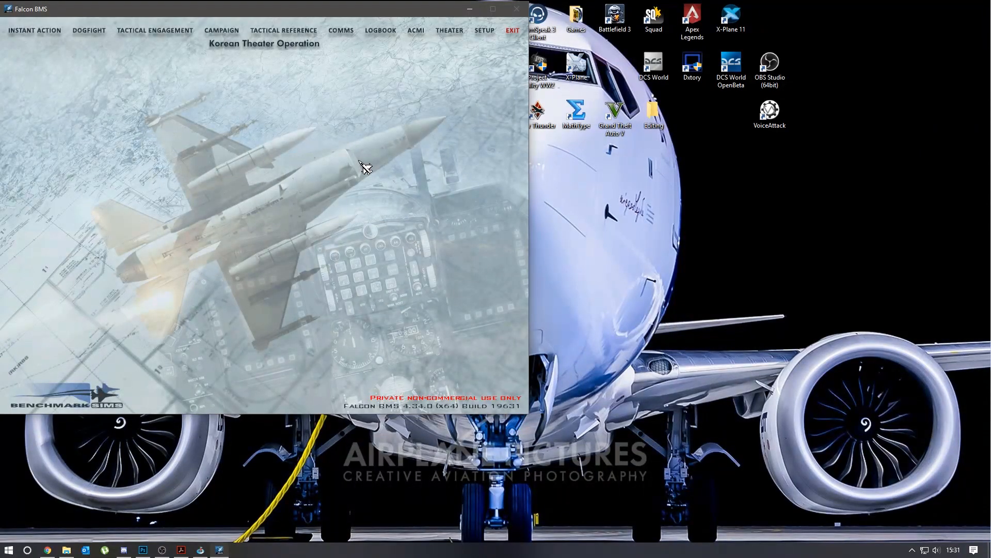
left_click(484, 31)
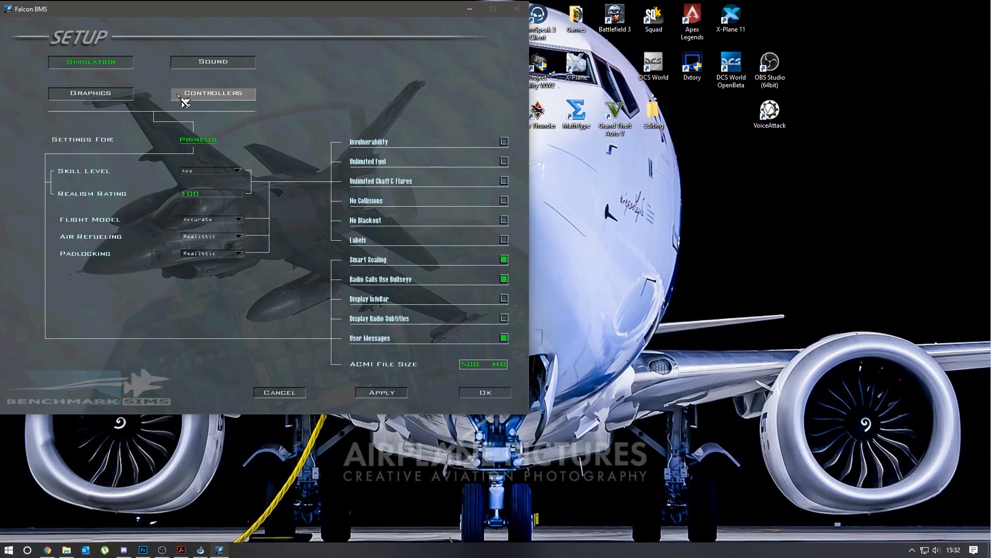
left_click(204, 95)
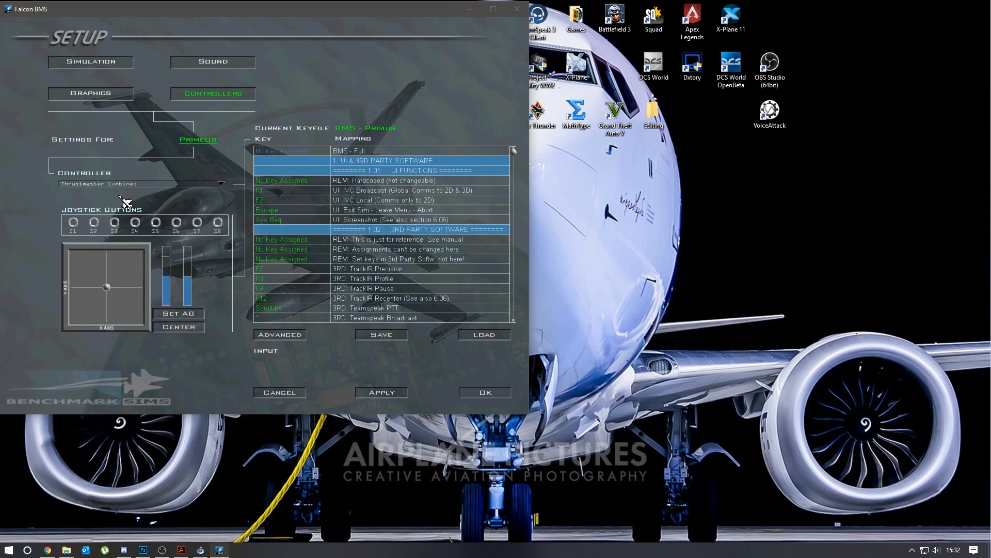
- Check the running BMS - Mud Test.tmc script in the TARGET editor, minimize it, and view the controller choices in Falcon BMS
left_click(200, 550)
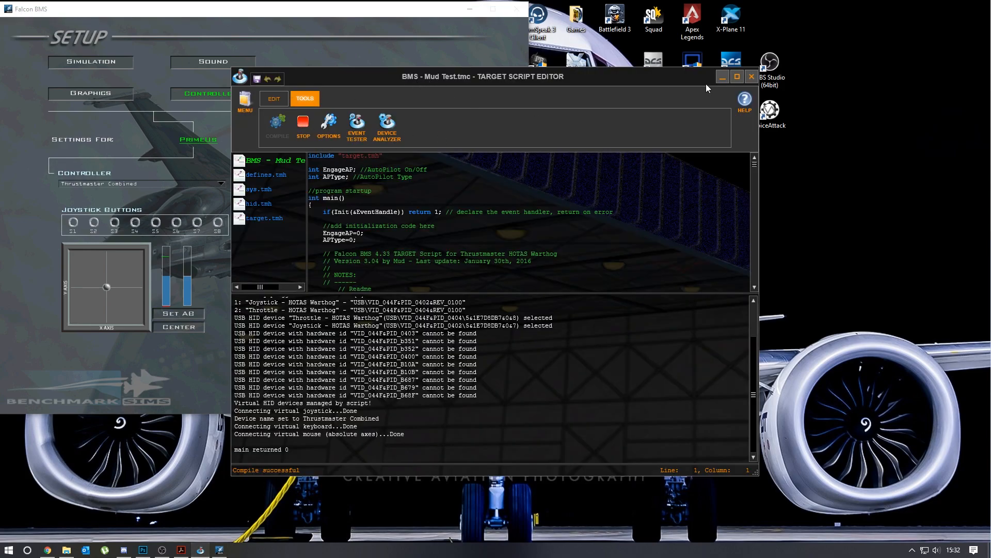
left_click(723, 77)
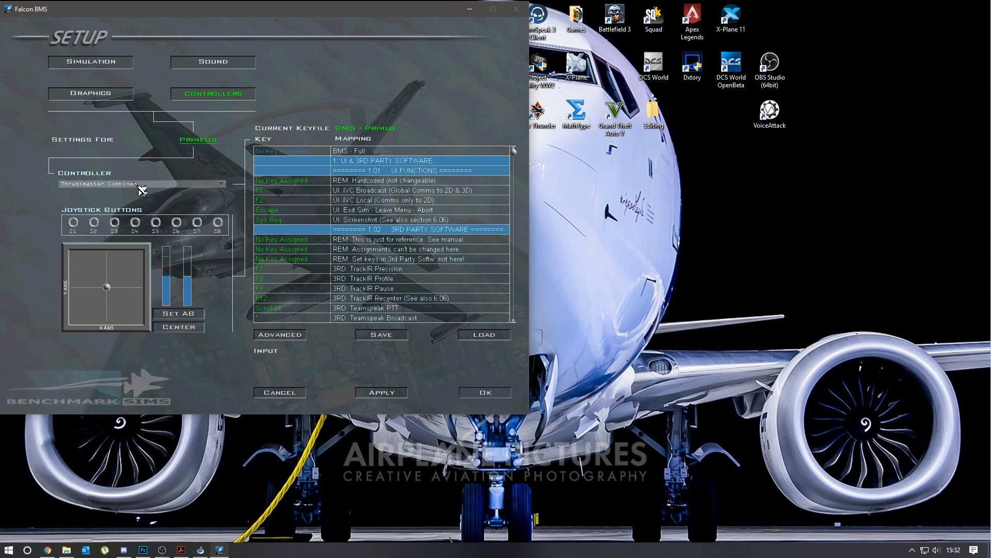
left_click(222, 185)
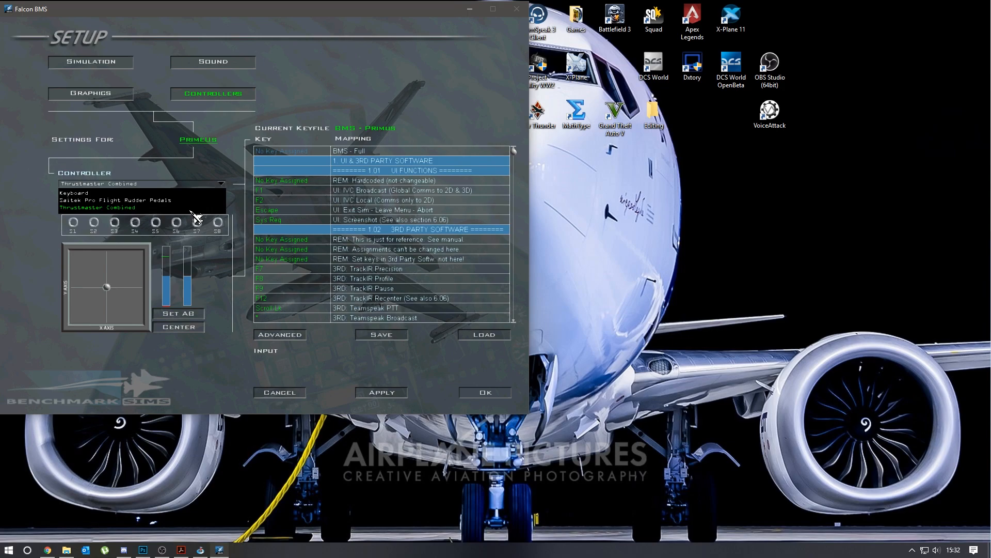
left_click(153, 159)
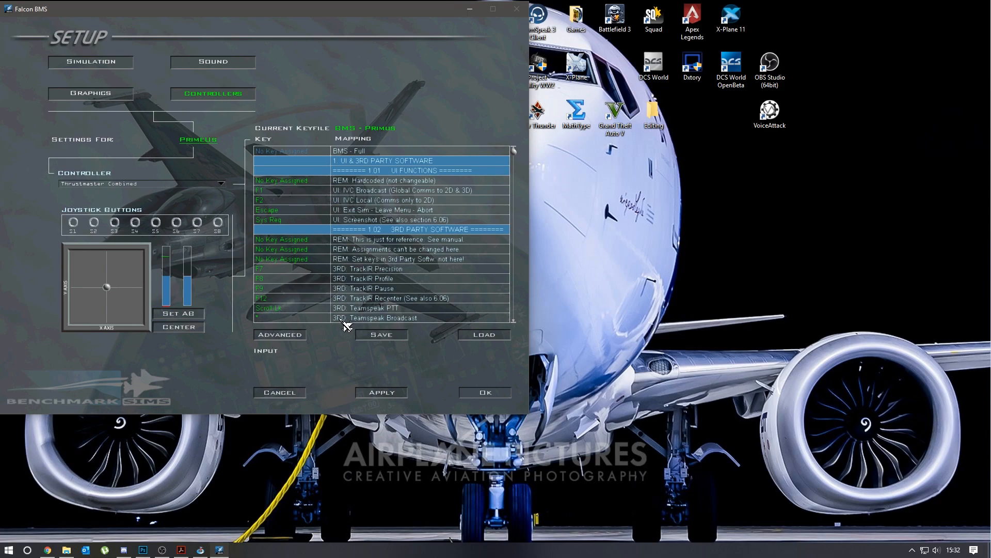
- Browse the key mappings down to the center console section, view the list of loadable keyfiles, and close it without loading one
scroll(409, 243, "down", 5)
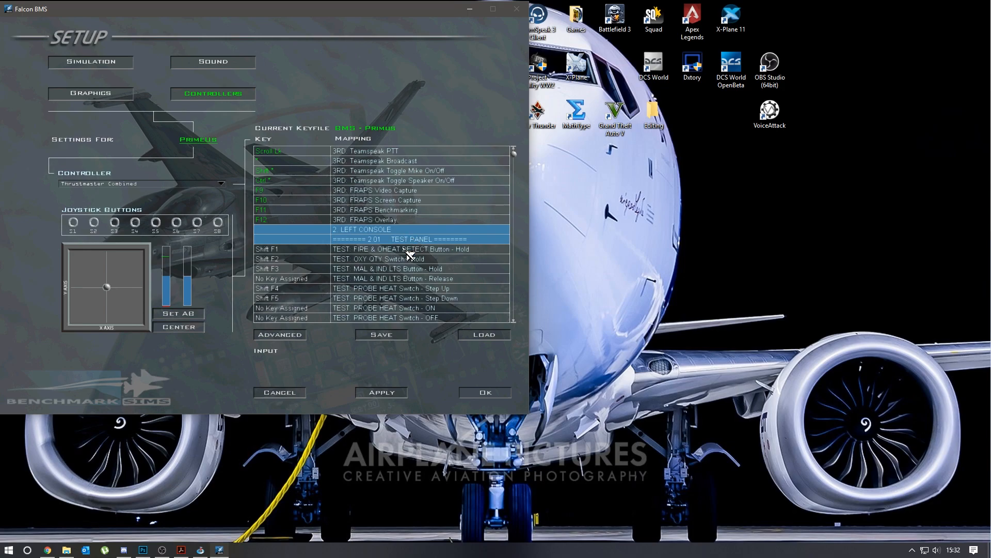
scroll(409, 251, "down", 10)
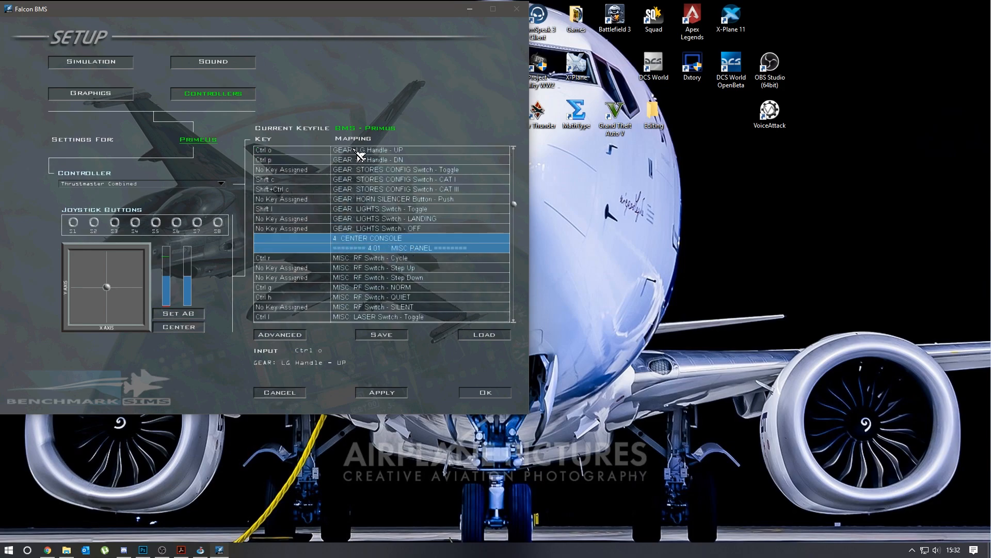
scroll(362, 157, "down", 1)
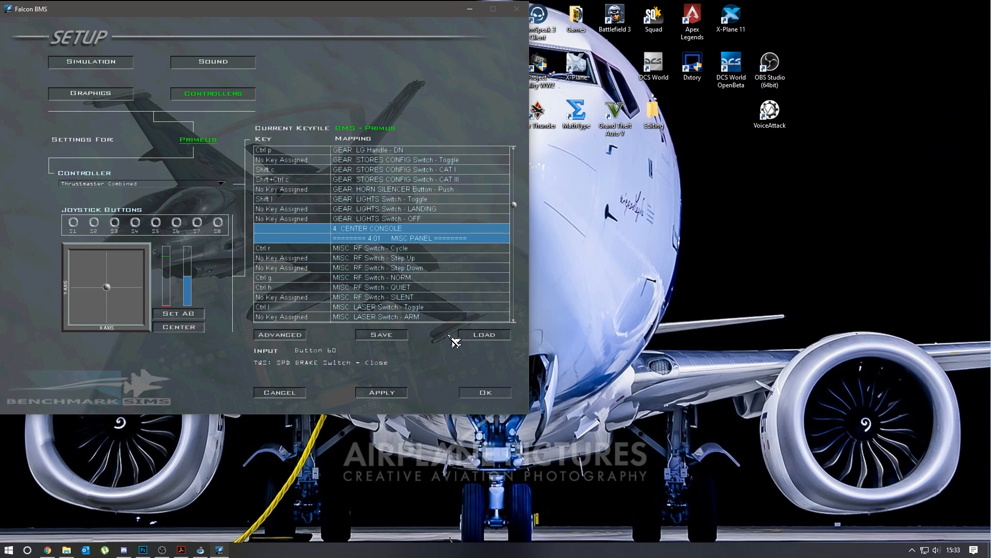
left_click(489, 338)
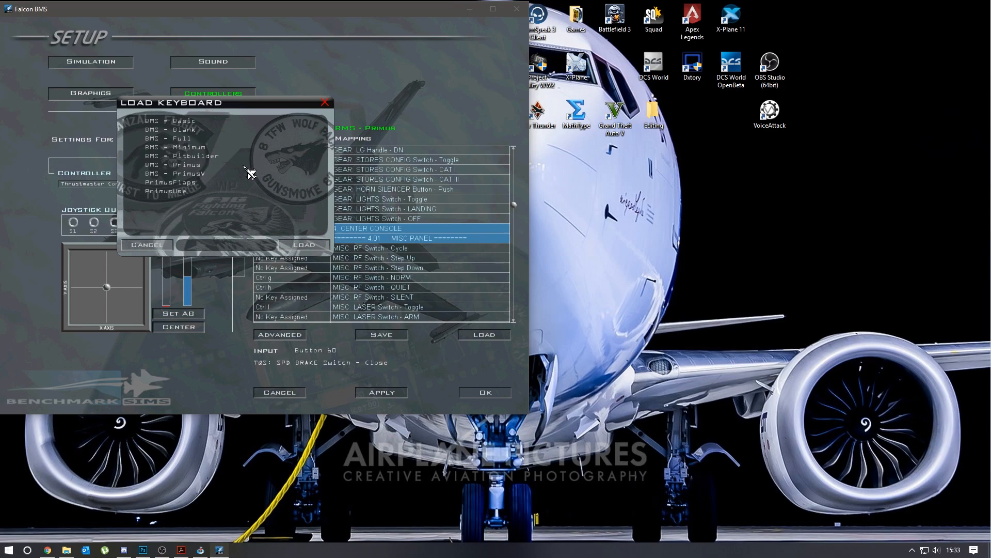
left_click(324, 102)
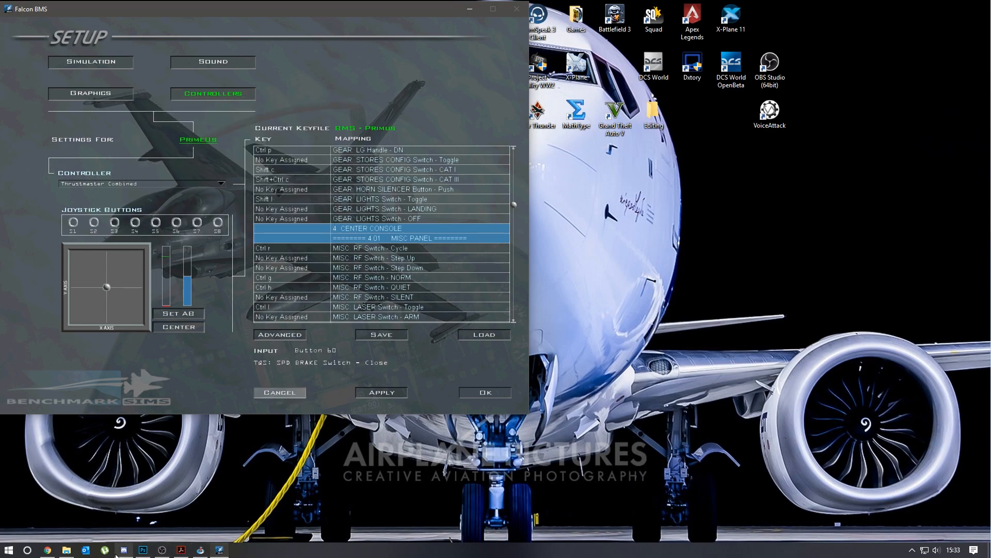
- Show the TARGET folder with BMS - Aviation Plus.key in File Explorer, and open the Falcon BMS 4.34 folder on Local Disk (D:)
left_click(67, 550)
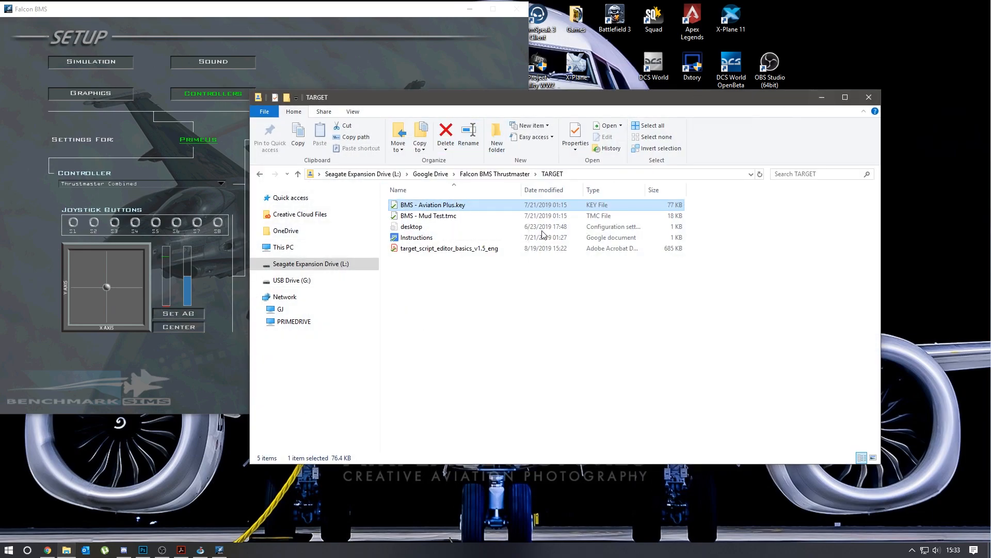
left_click(822, 97)
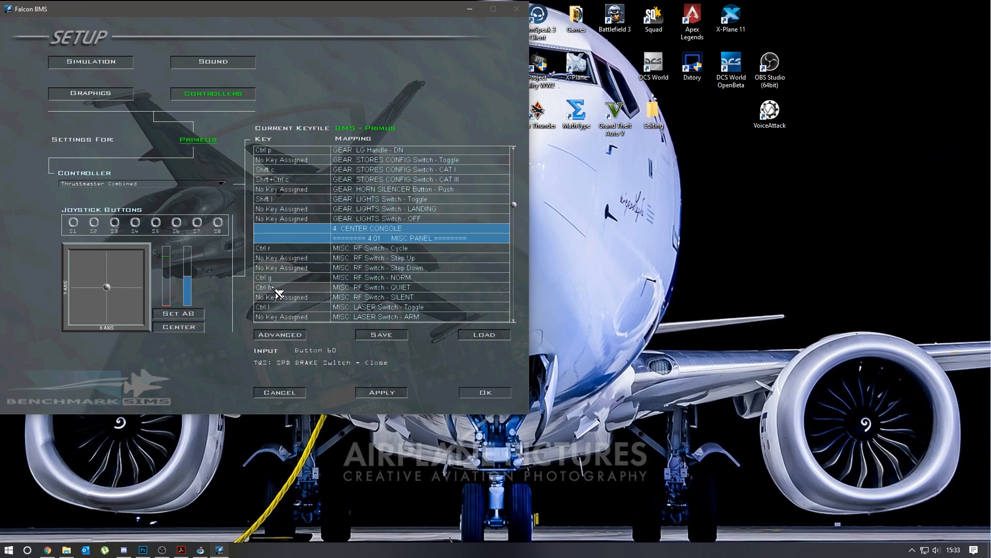
left_click(66, 550)
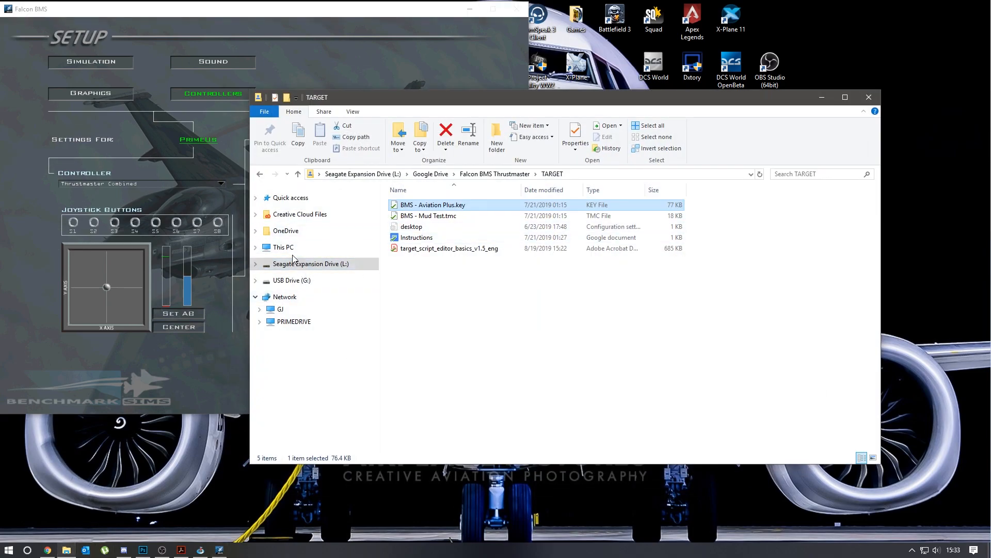
left_click(255, 247)
scroll(310, 363, "down", 2)
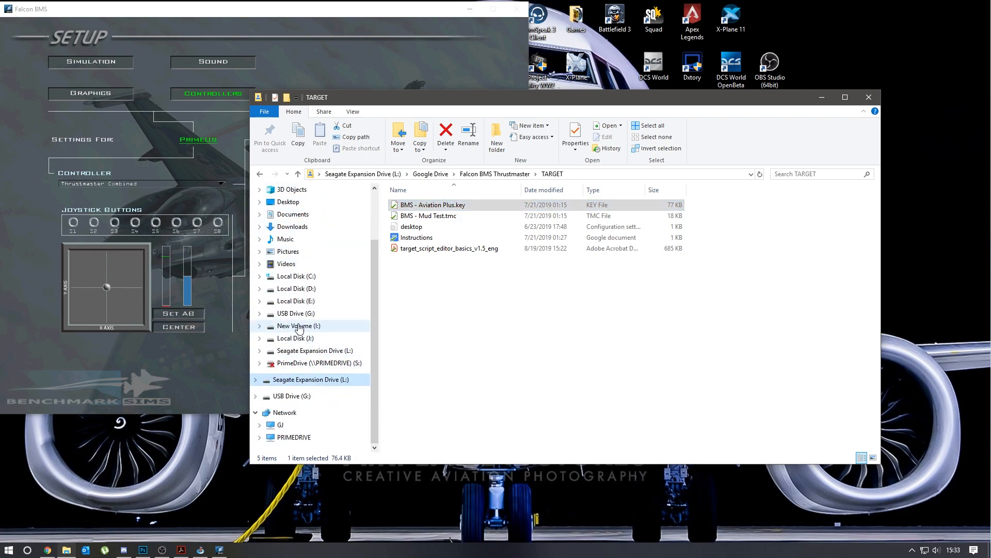
scroll(314, 337, "up", 2)
scroll(314, 336, "up", 1)
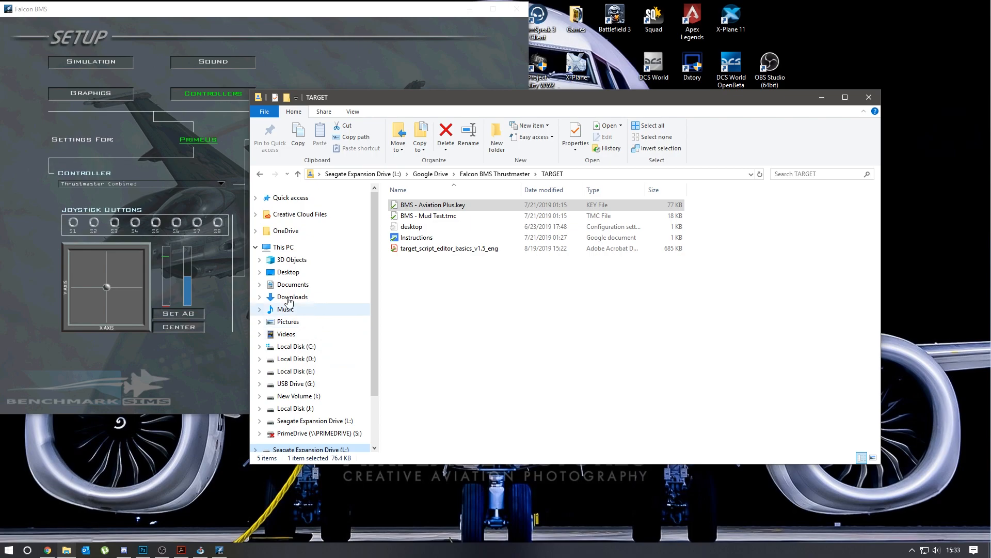
scroll(265, 321, "down", 1)
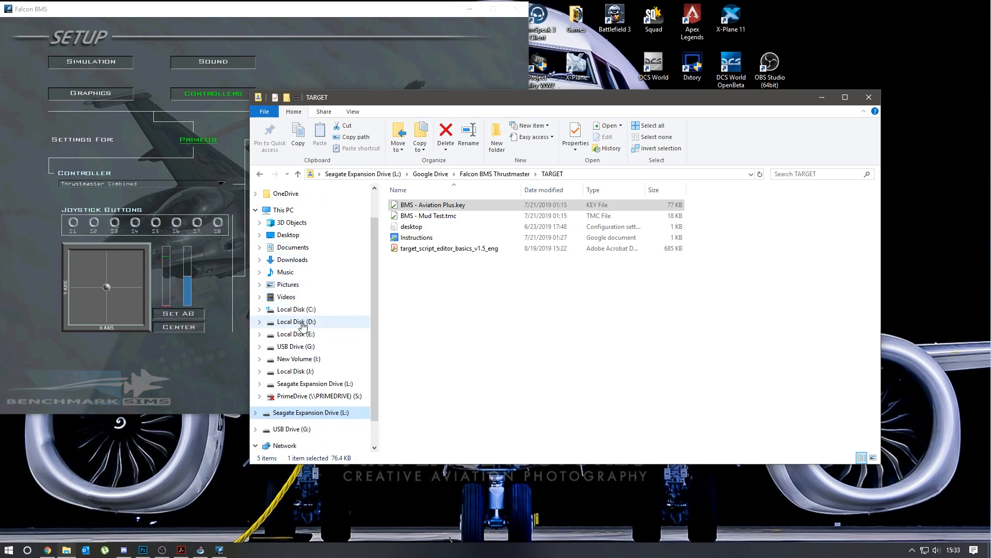
left_click(260, 321)
left_click(305, 314)
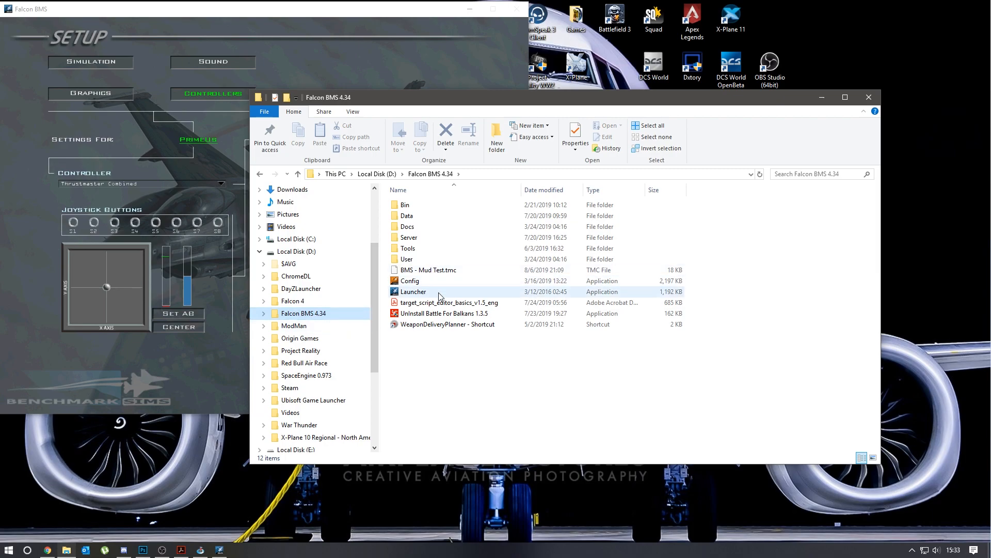
- Open the User\Config folder, move its window clear of the Falcon BMS setup, and select BMS - Primus.key
left_click(427, 271)
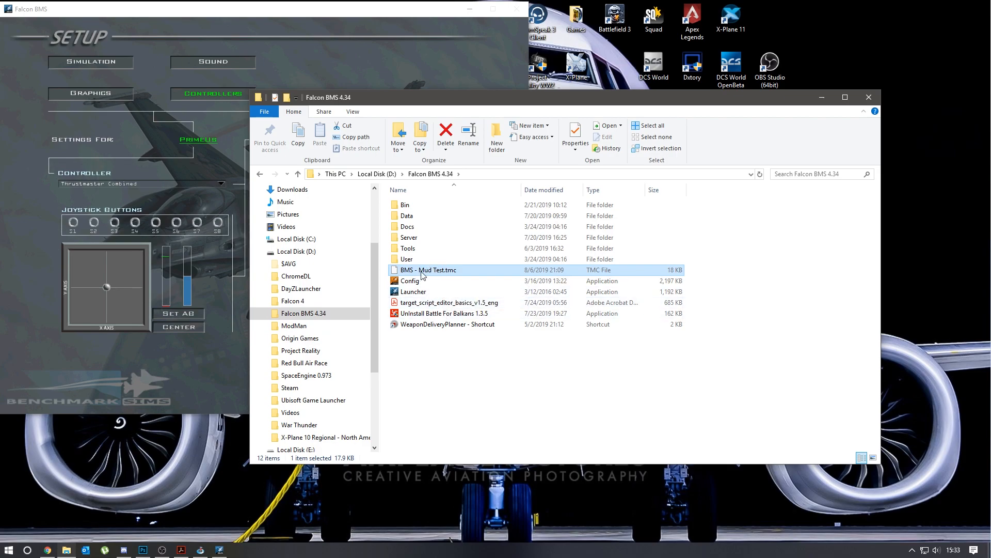
double_click(433, 257)
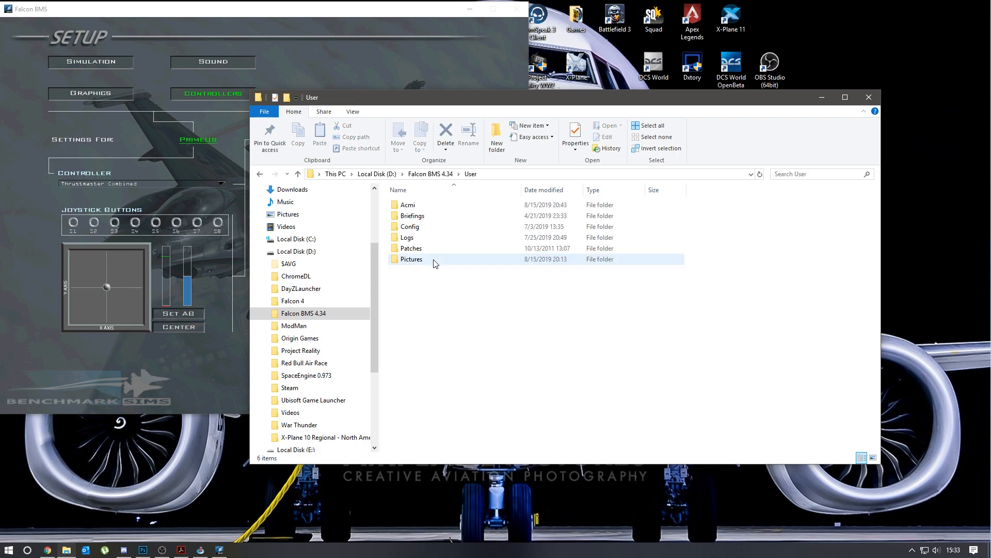
double_click(431, 227)
left_click_drag(392, 97, 556, 80)
left_click(584, 276)
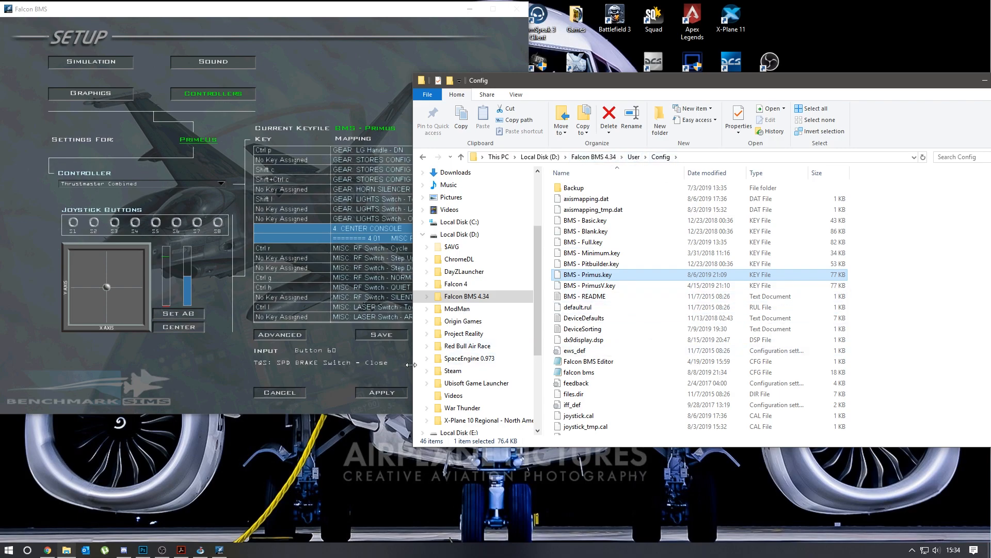
- Return to Falcon BMS, open the list of loadable keyfiles, and choose BMS - Primus
left_click(220, 388)
left_click(488, 336)
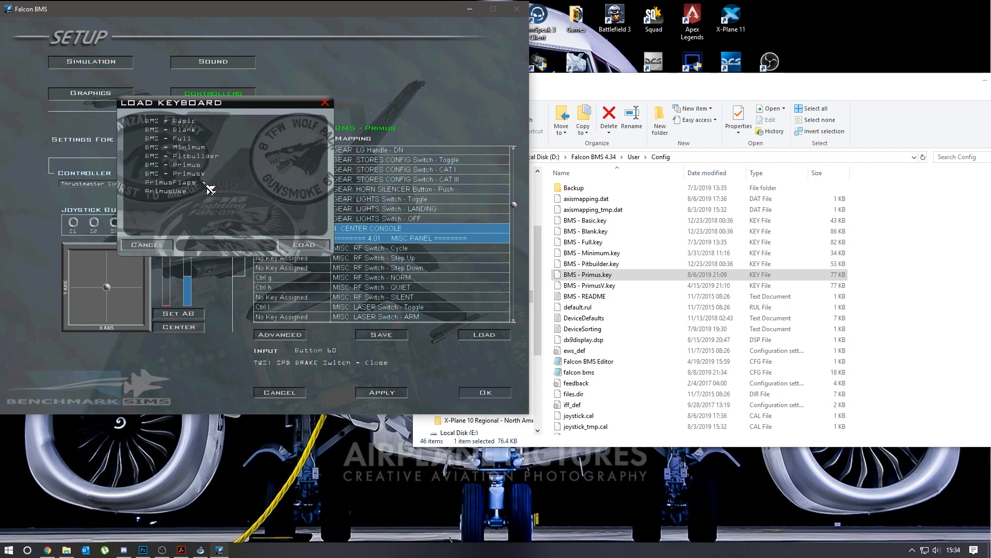
left_click(193, 165)
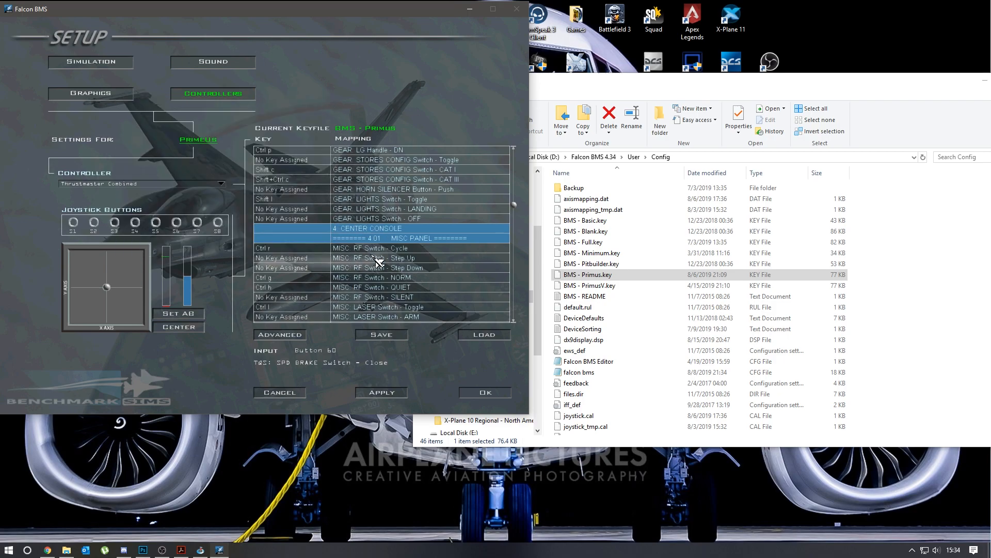
- Test the MASTER ARM Switch ON (Shift m) and OFF (Shift+Ctrl m) mappings and other assigned controls in the key mapping list
scroll(377, 261, "down", 6)
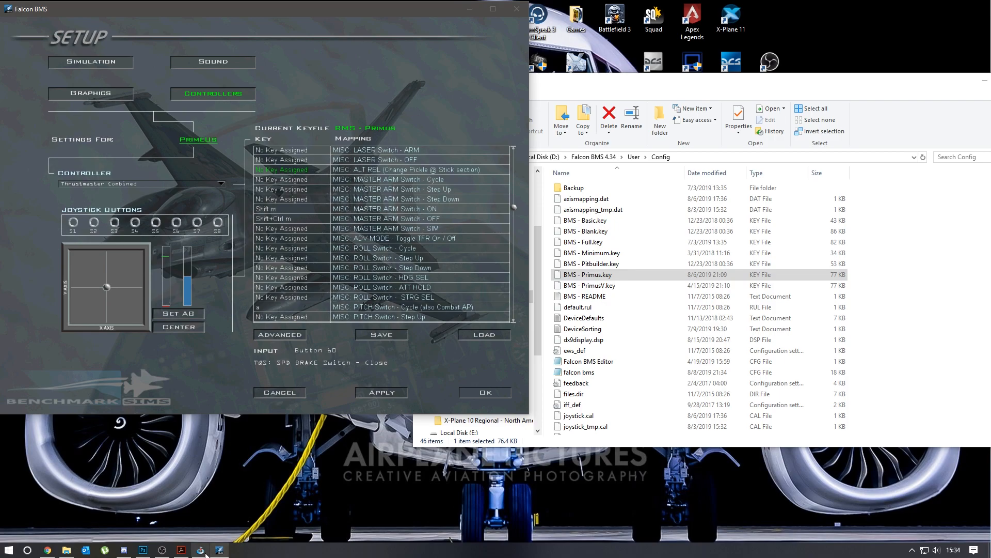
mouse_move(201, 550)
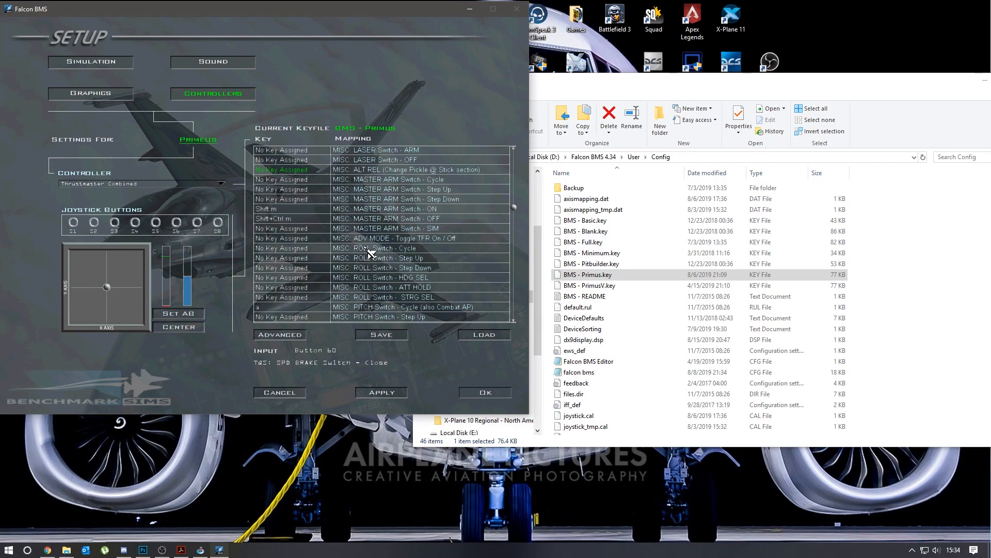
key("shift+m")
key("ctrl+shift+m")
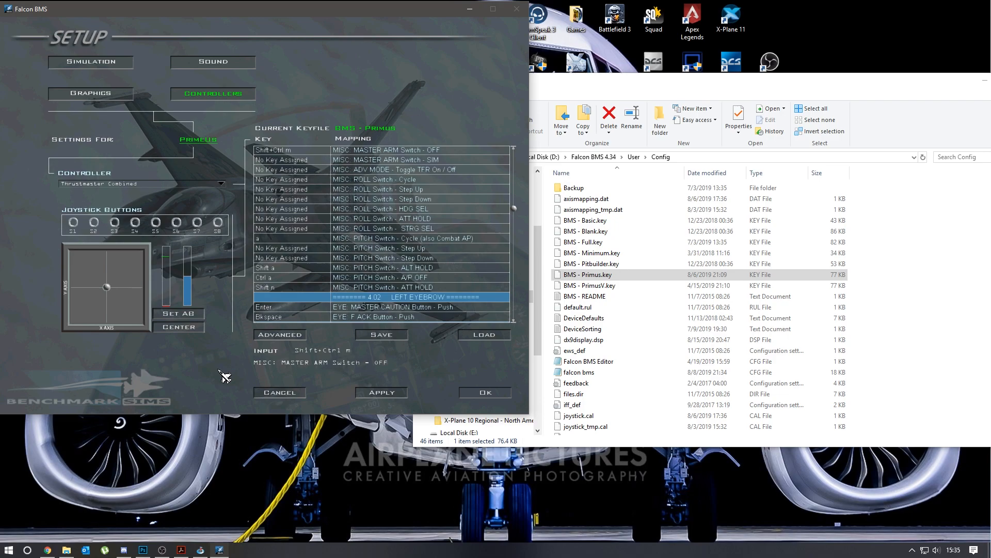
key("ctrl+w")
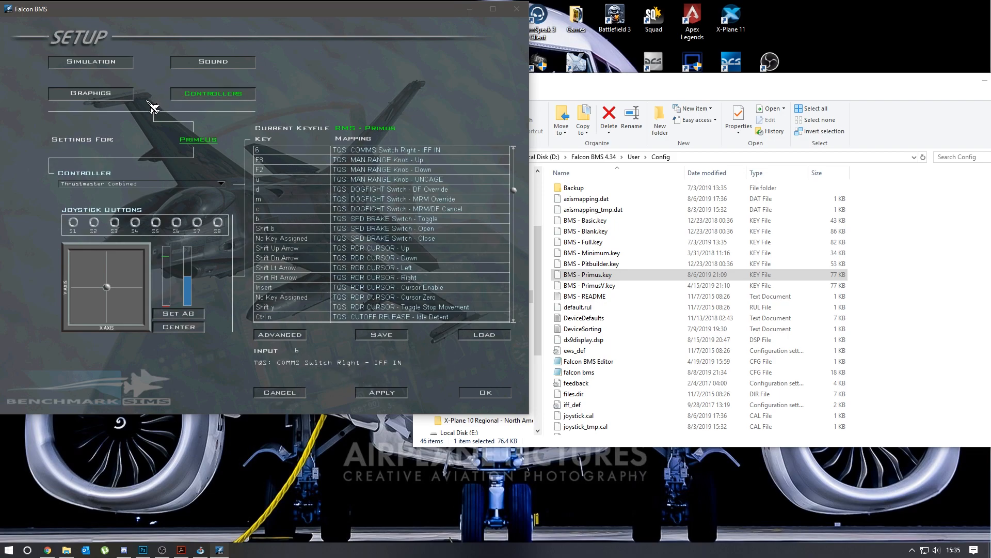
- Open the advanced controller options and review the Field Of View axis choices, keeping Slider - Thrustmaster Combined (1)
left_click(297, 336)
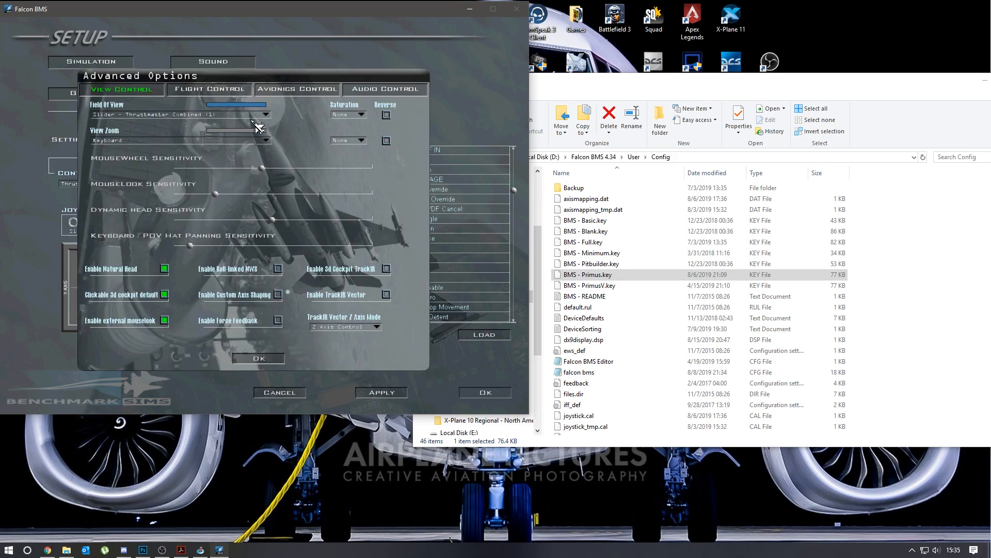
left_click(135, 116)
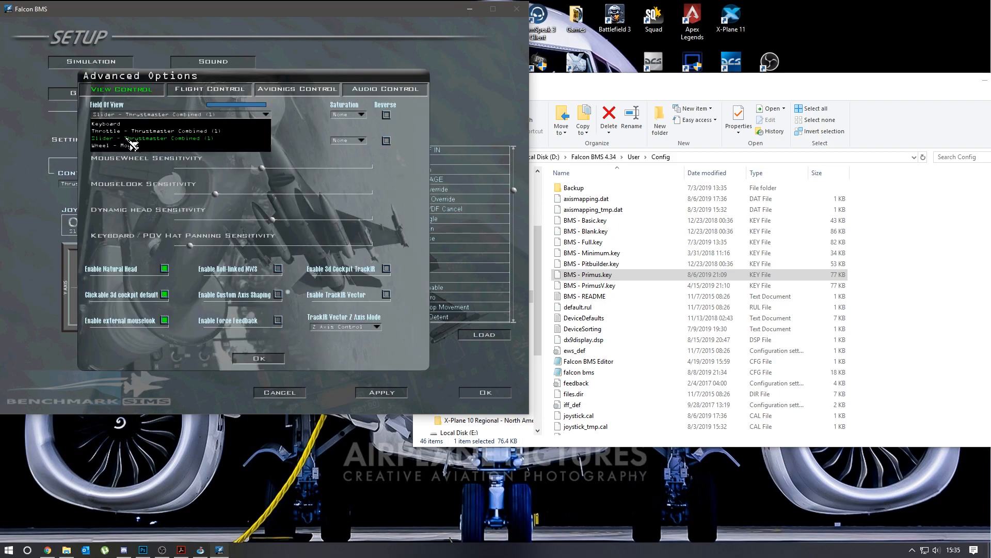
left_click(319, 140)
left_click(153, 118)
left_click(305, 147)
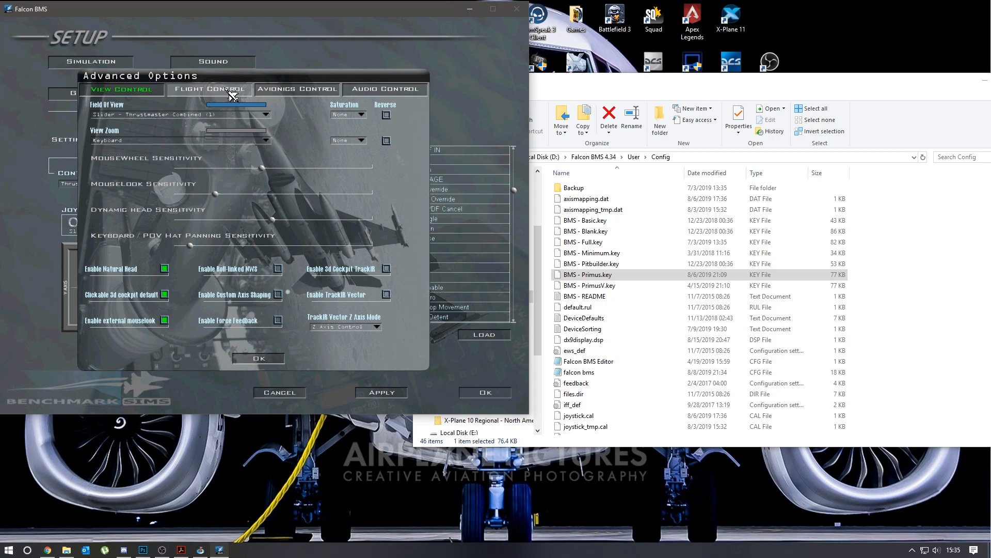
- Review the Rudder Axis choices in the flight control options, recheck the Field Of View axis, and close the advanced options with OK
left_click(210, 89)
left_click(258, 116)
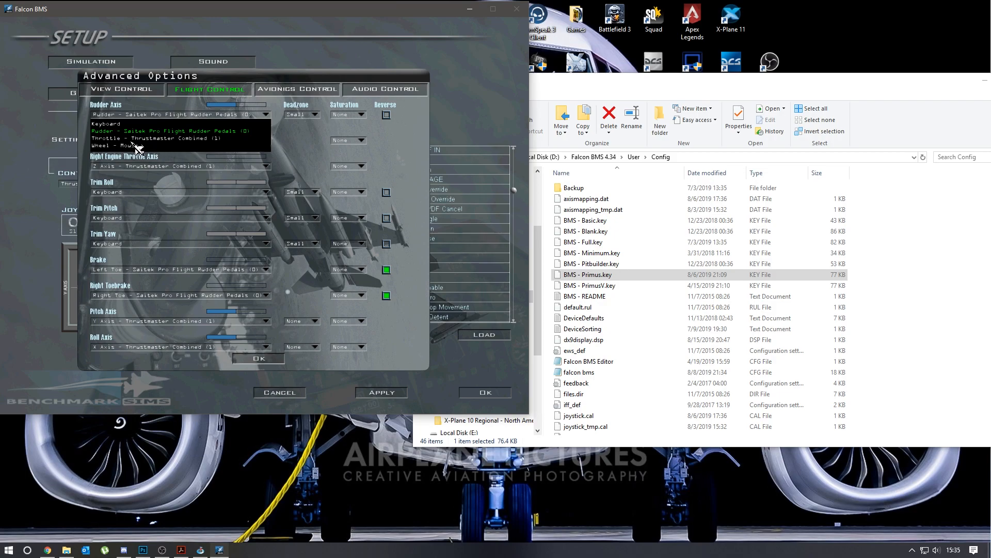
left_click(279, 105)
left_click(126, 90)
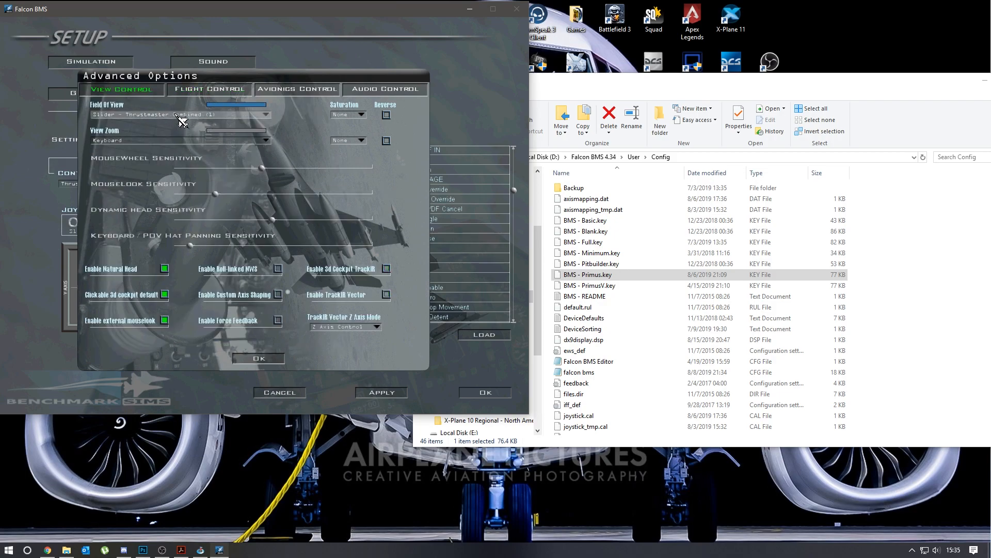
left_click(175, 114)
left_click(303, 128)
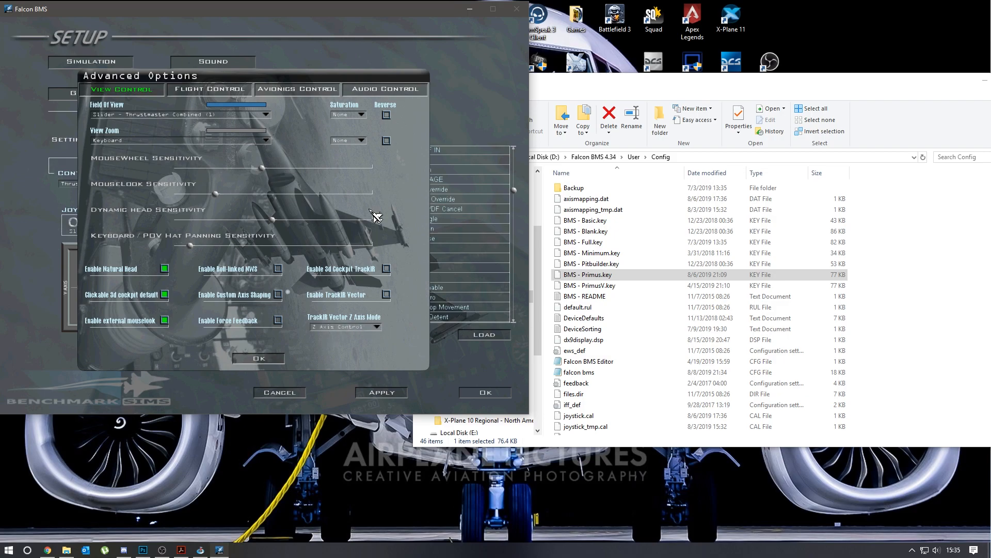
left_click(269, 360)
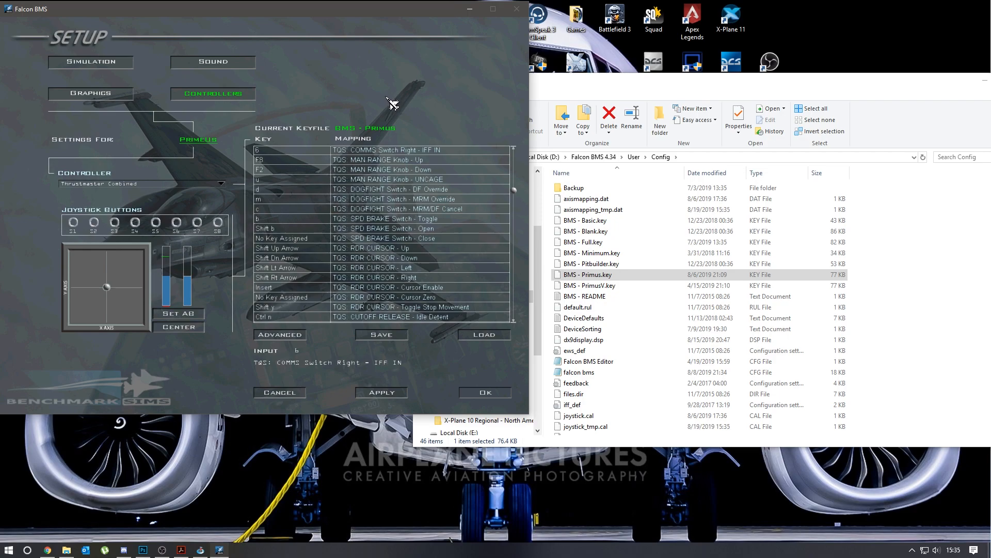